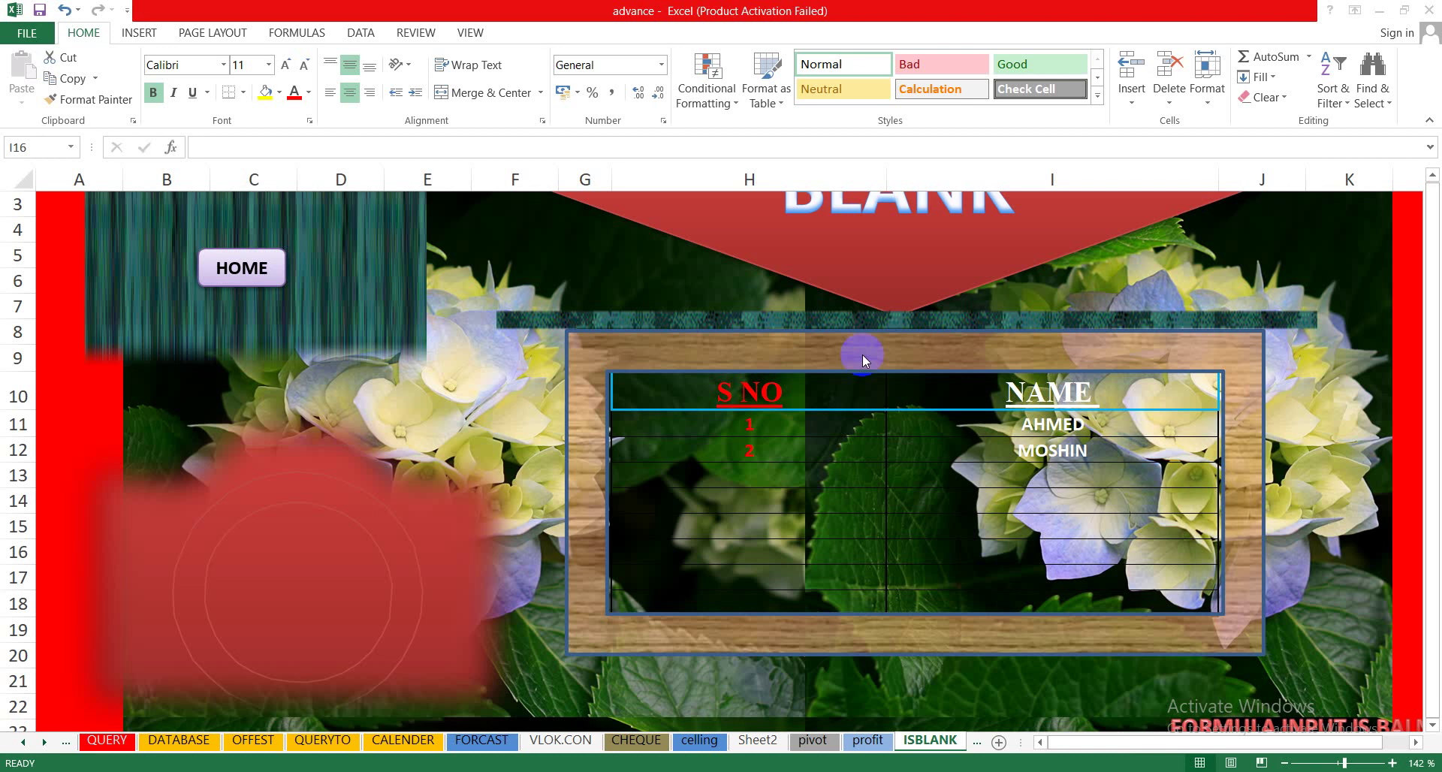
Enter a new name in I13 below MOSHIN so S NO shows 3.
left_click(1429, 379)
left_click_drag(1429, 374, 1432, 335)
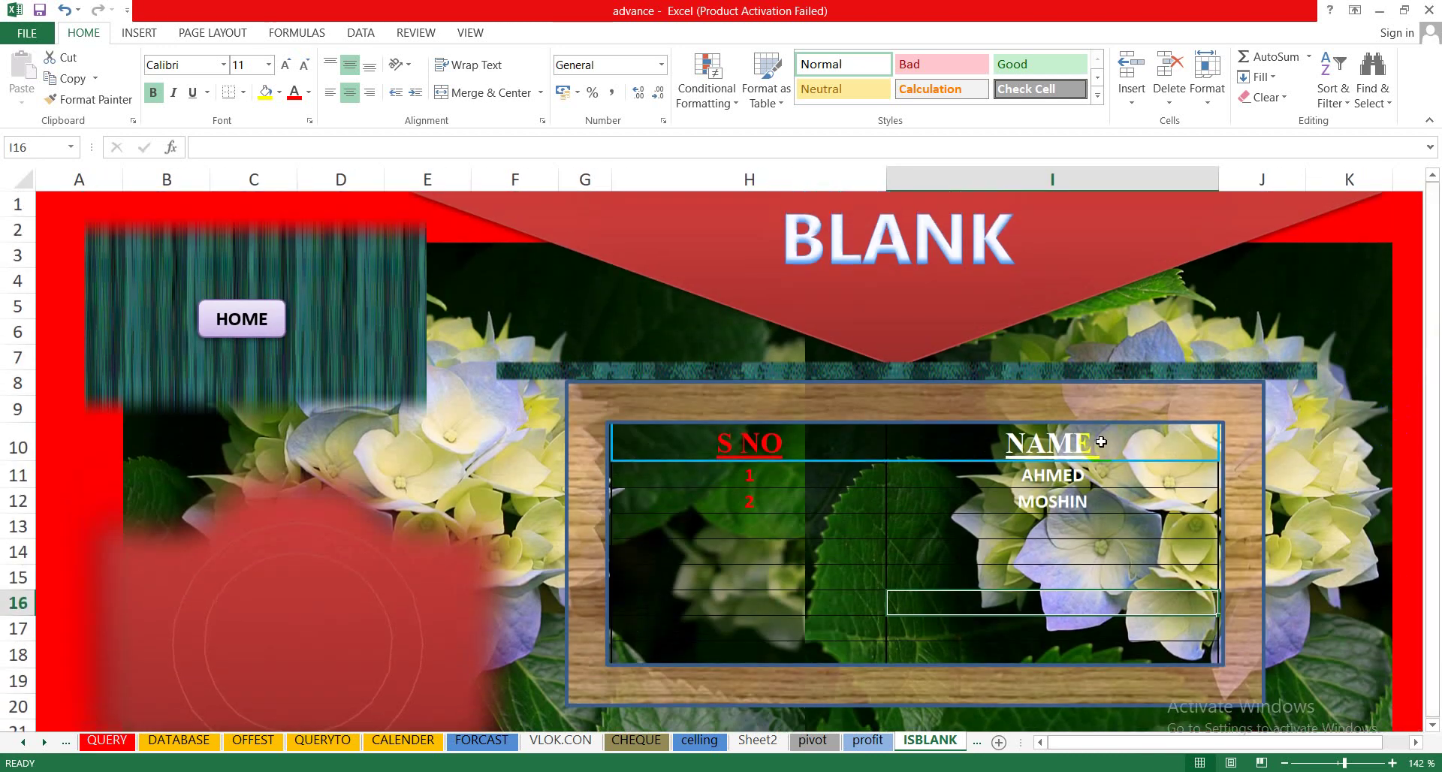
left_click(1043, 524)
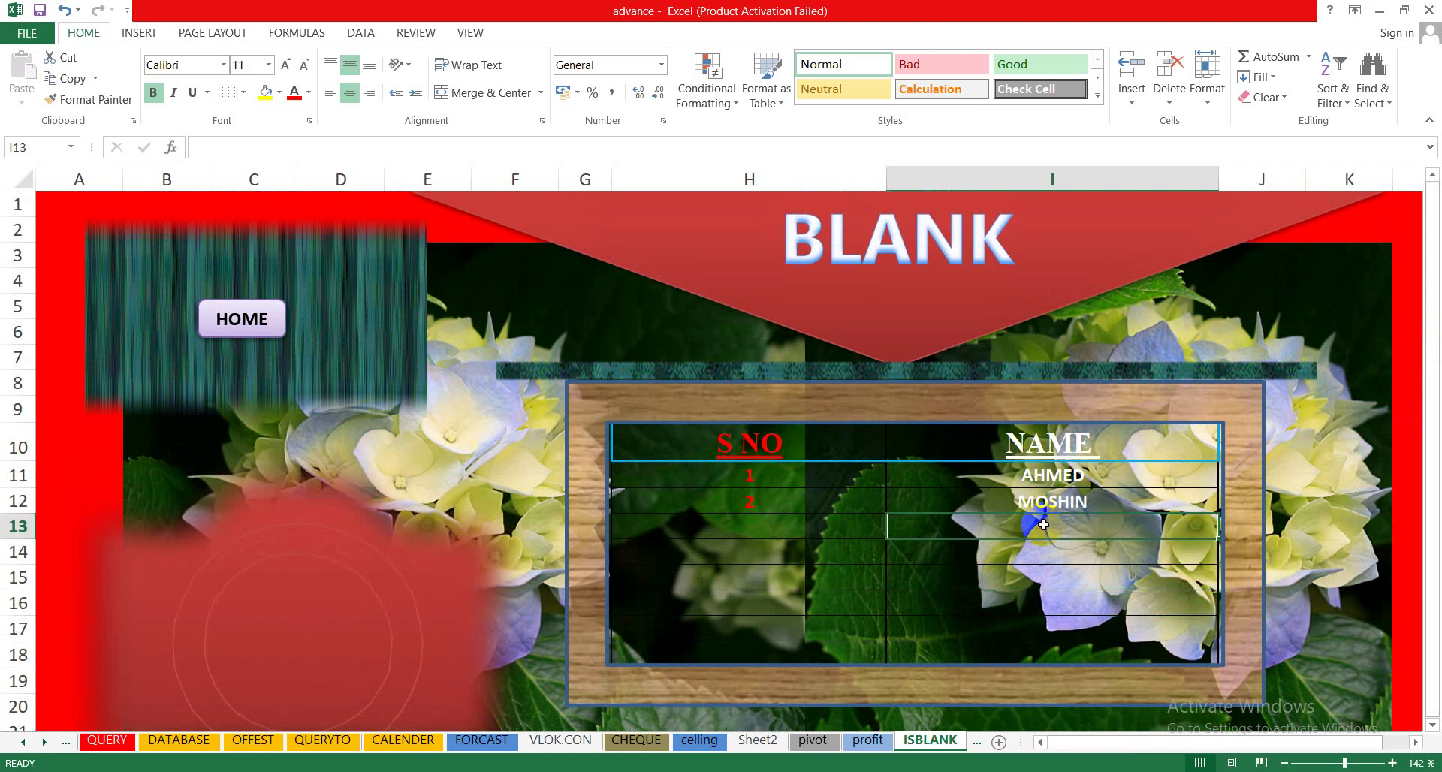
type("b")
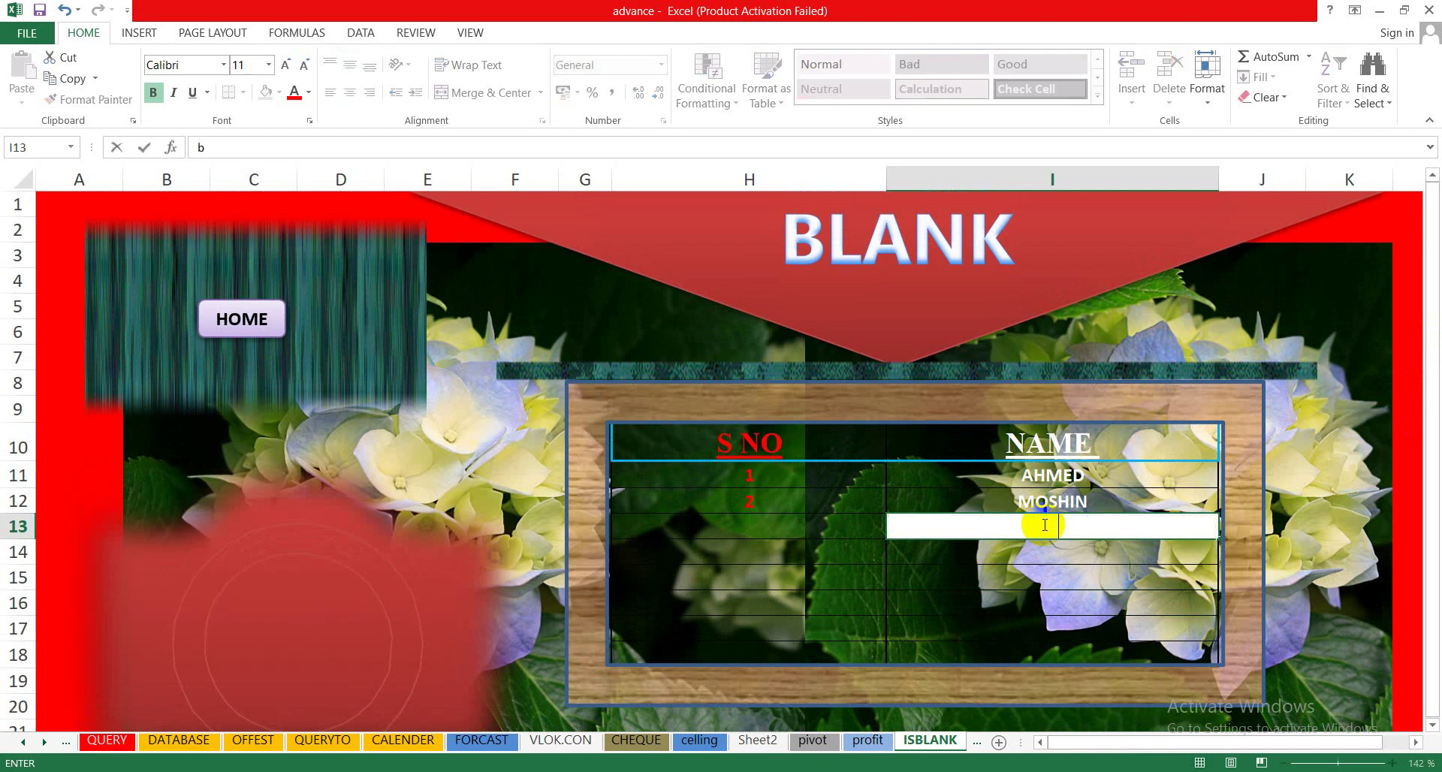
type("asit")
left_click(982, 611)
Check H14's ISBLANK formula, then enter another name in I14 so S NO shows 4.
left_click(1032, 535)
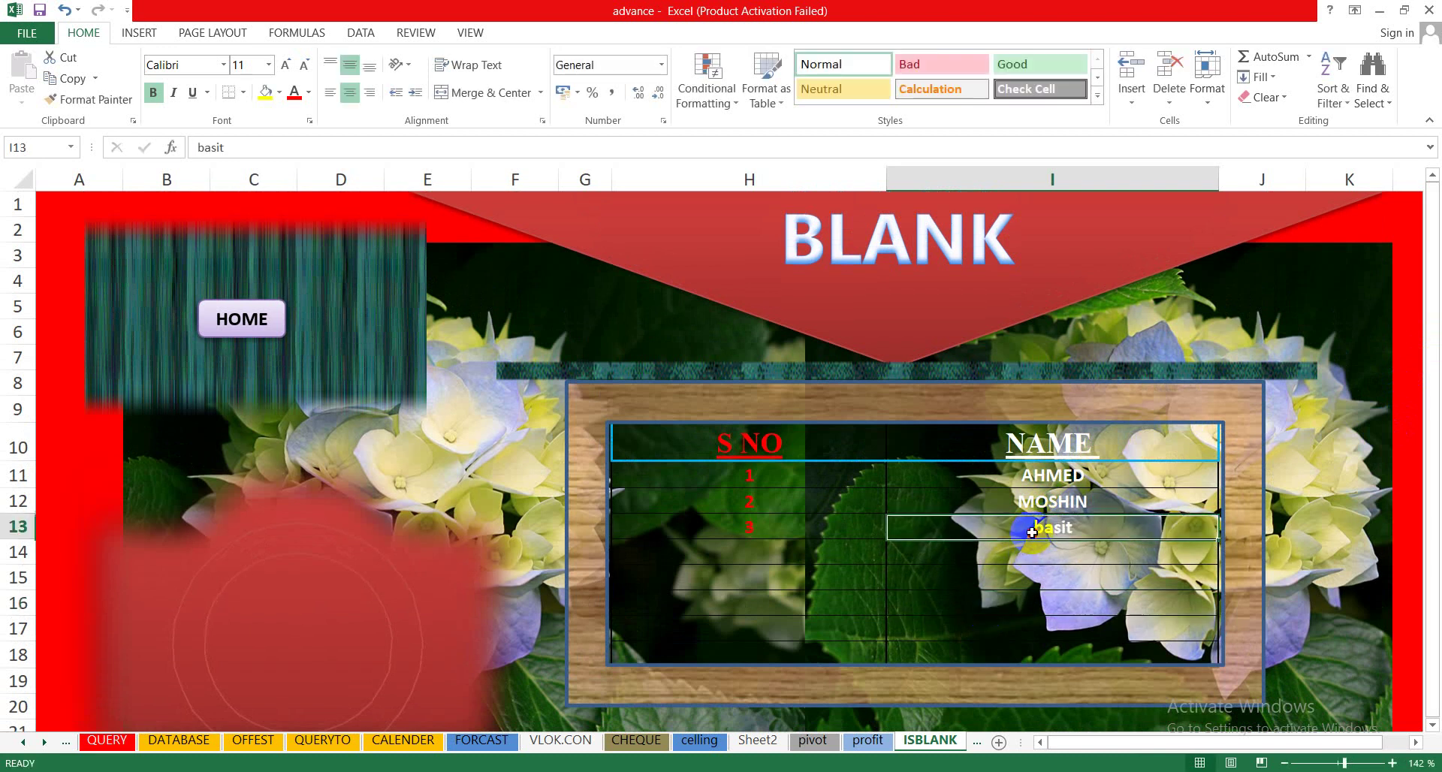
left_click(998, 556)
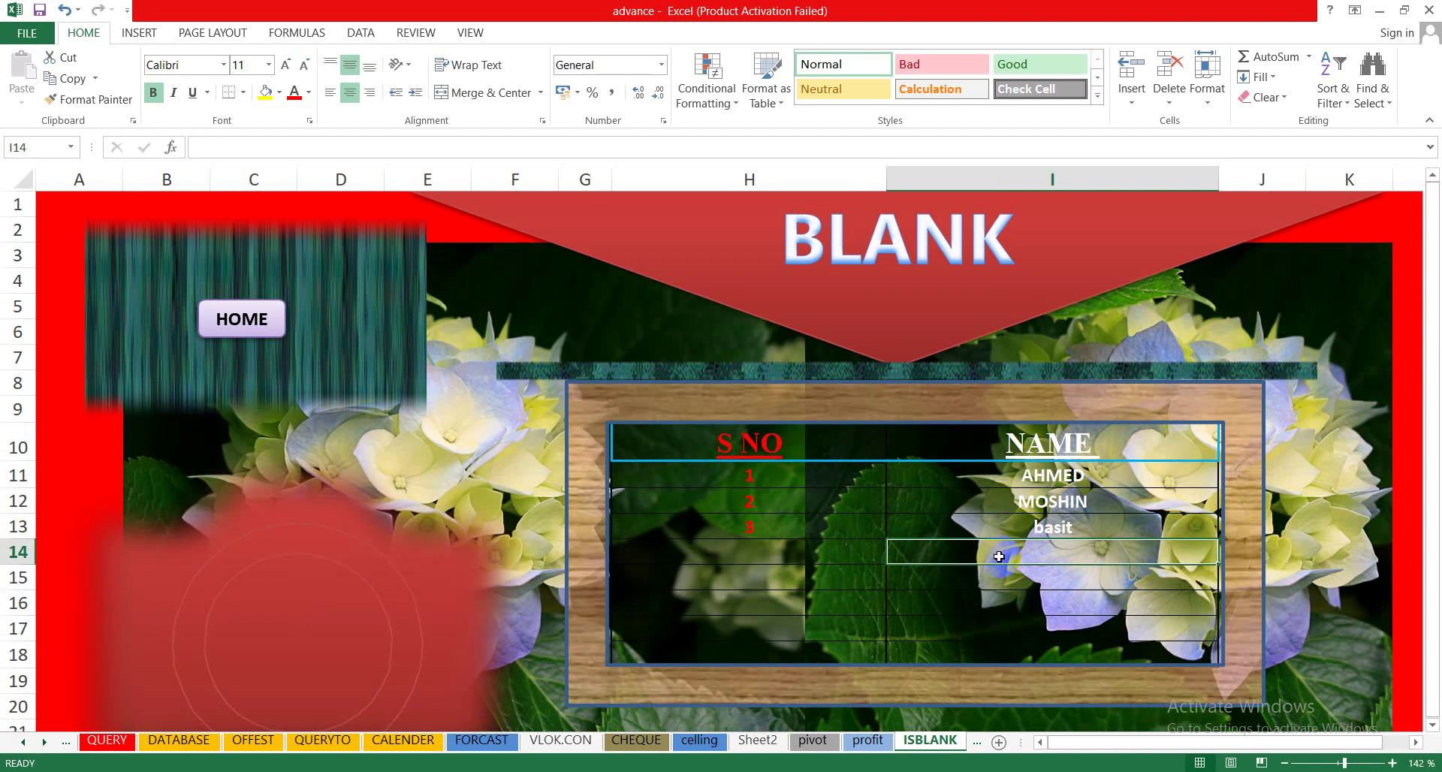
left_click(763, 550)
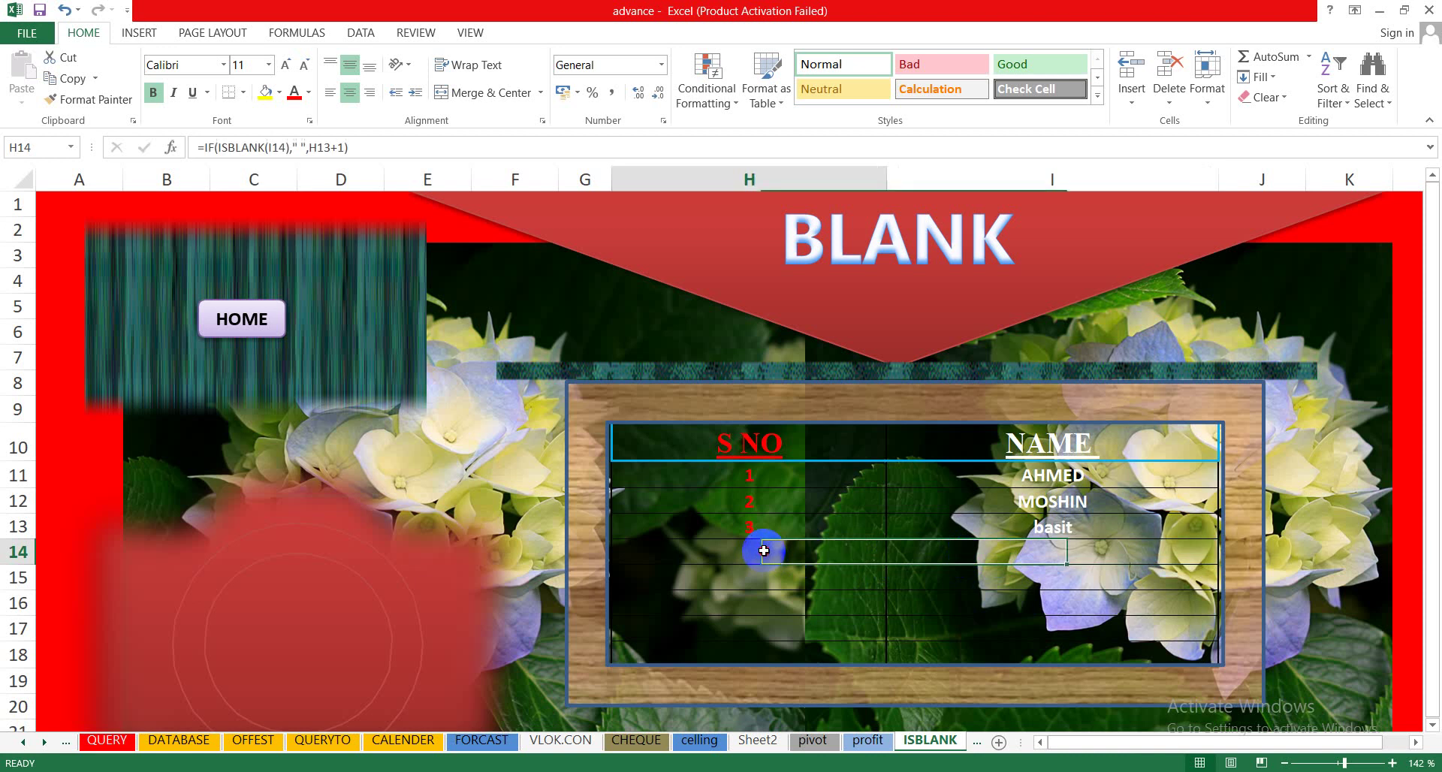
left_click(945, 552)
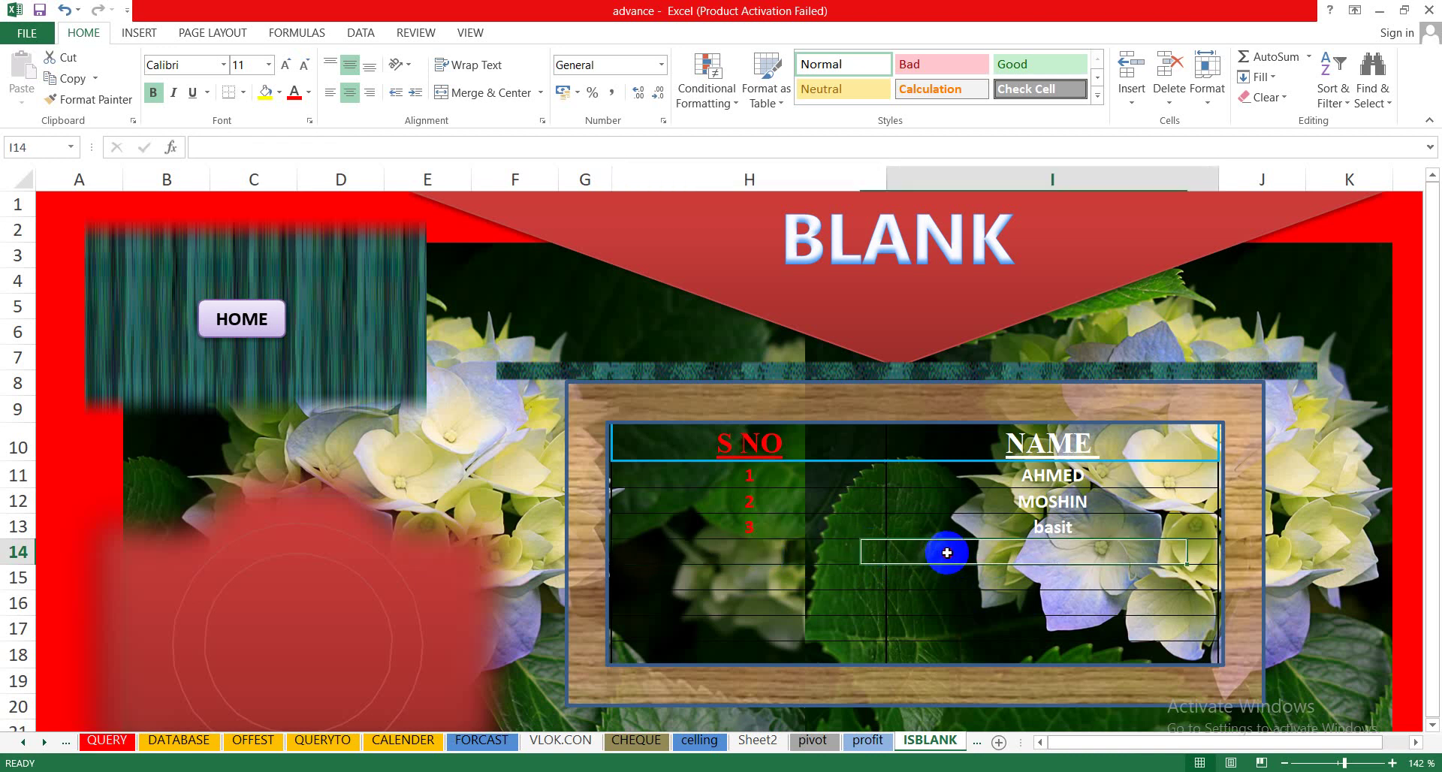
left_click(747, 551)
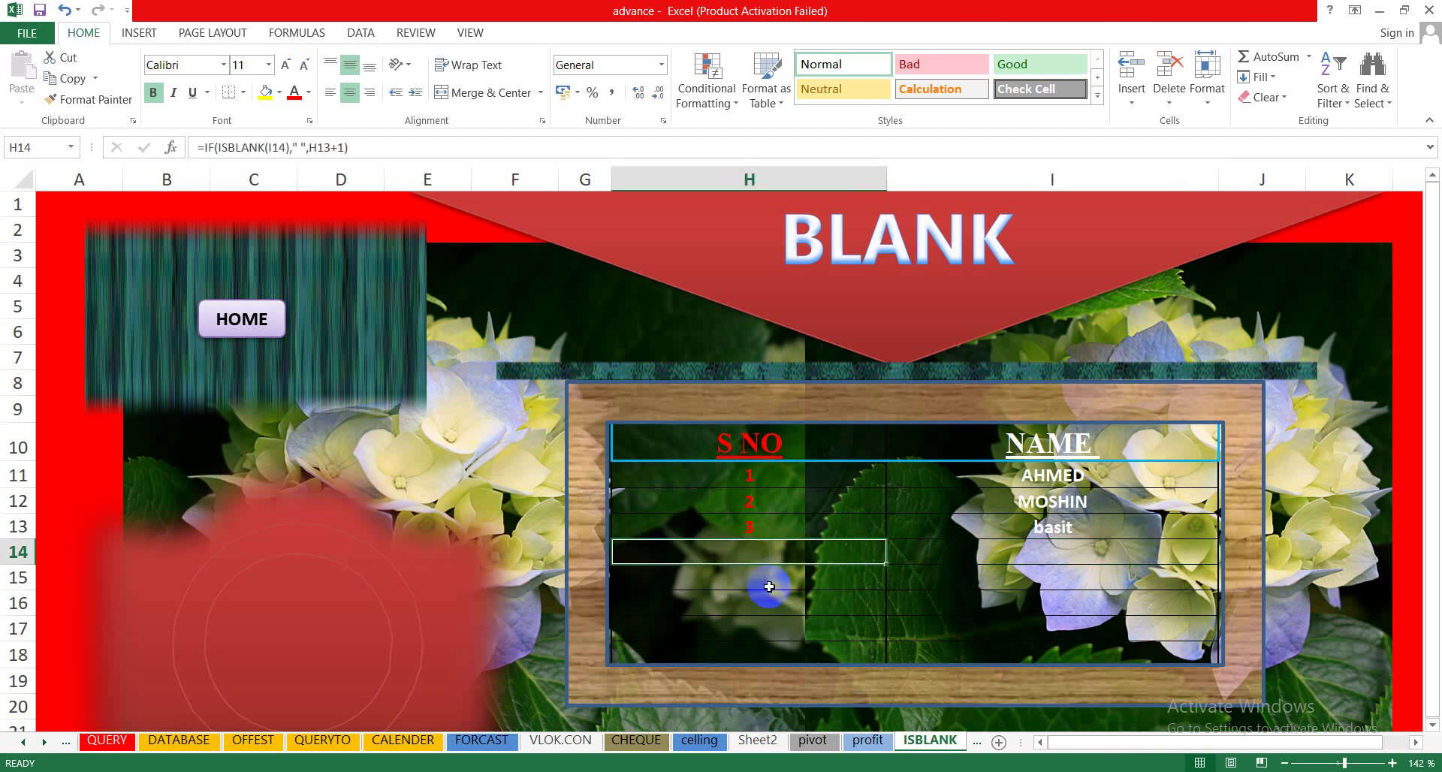
left_click(1028, 558)
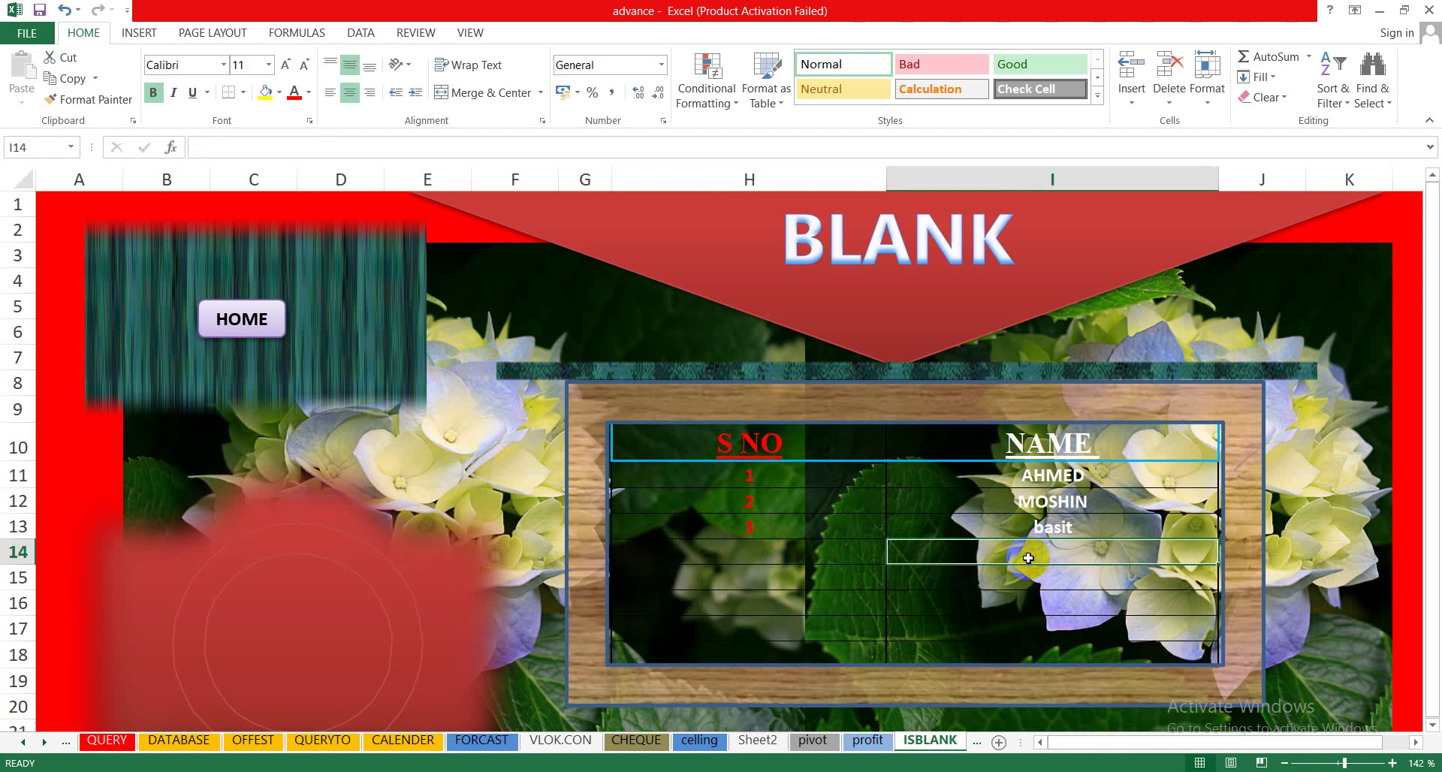
left_click(753, 541)
left_click(1025, 553)
type("dama")
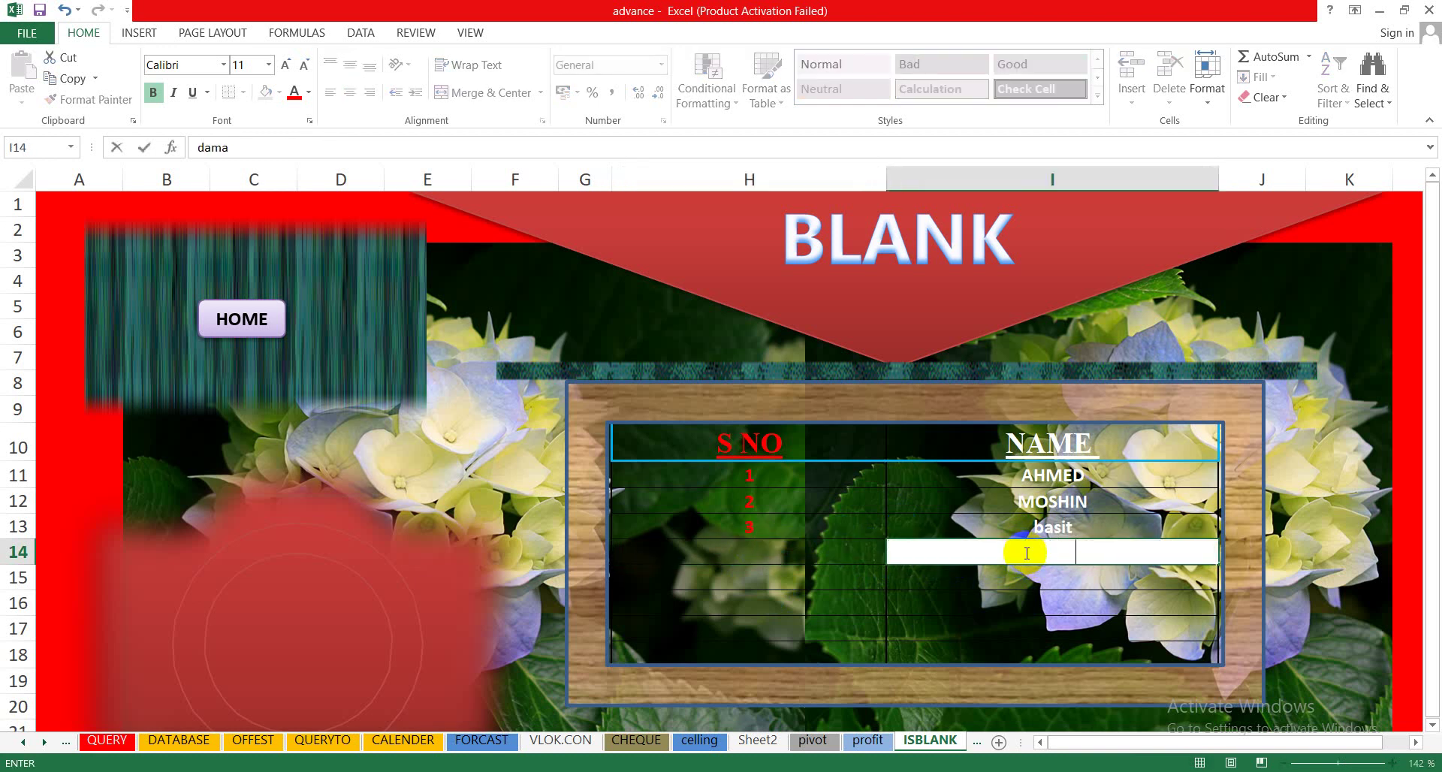
type("n")
key("Return")
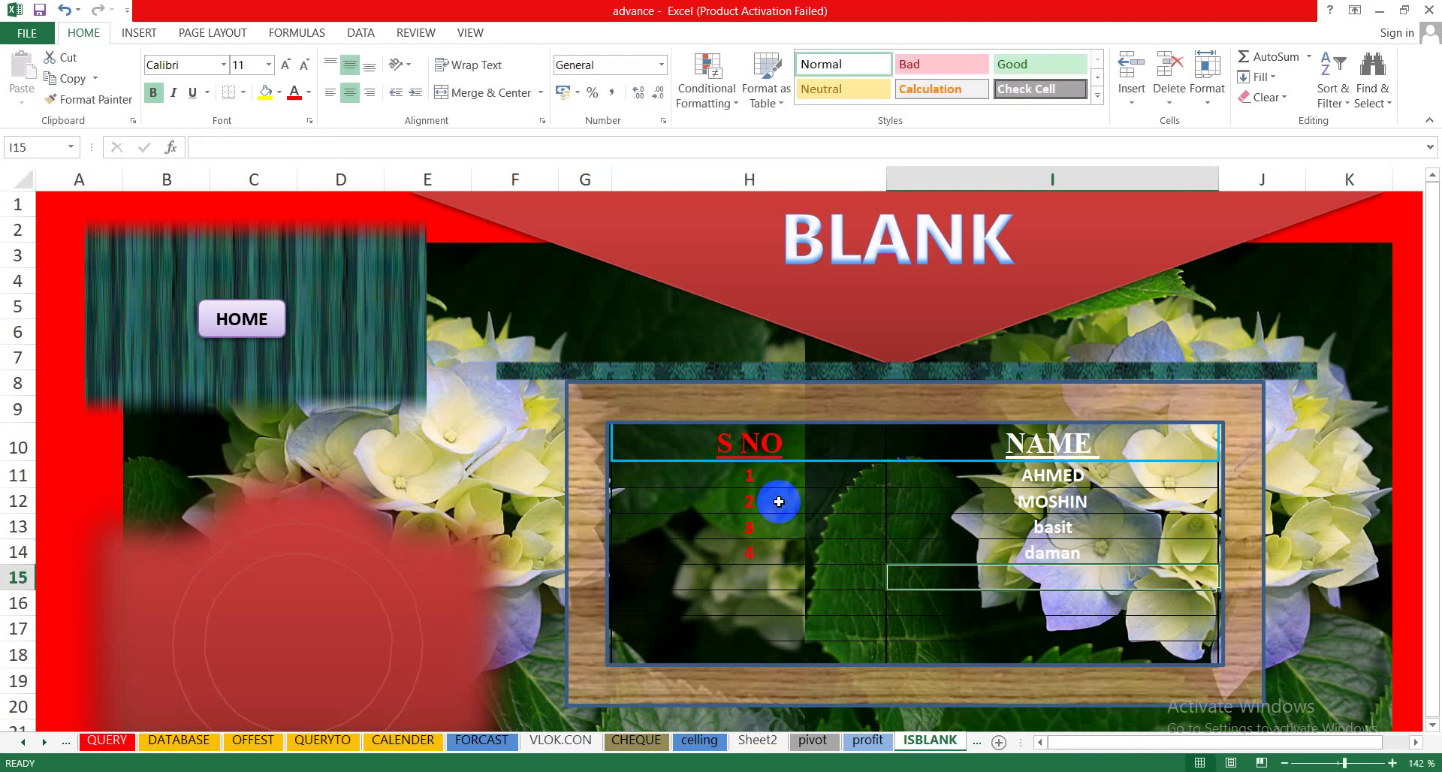
Clear the two test names in rows 13–14, then inspect the formula in H12.
left_click_drag(737, 525, 1018, 577)
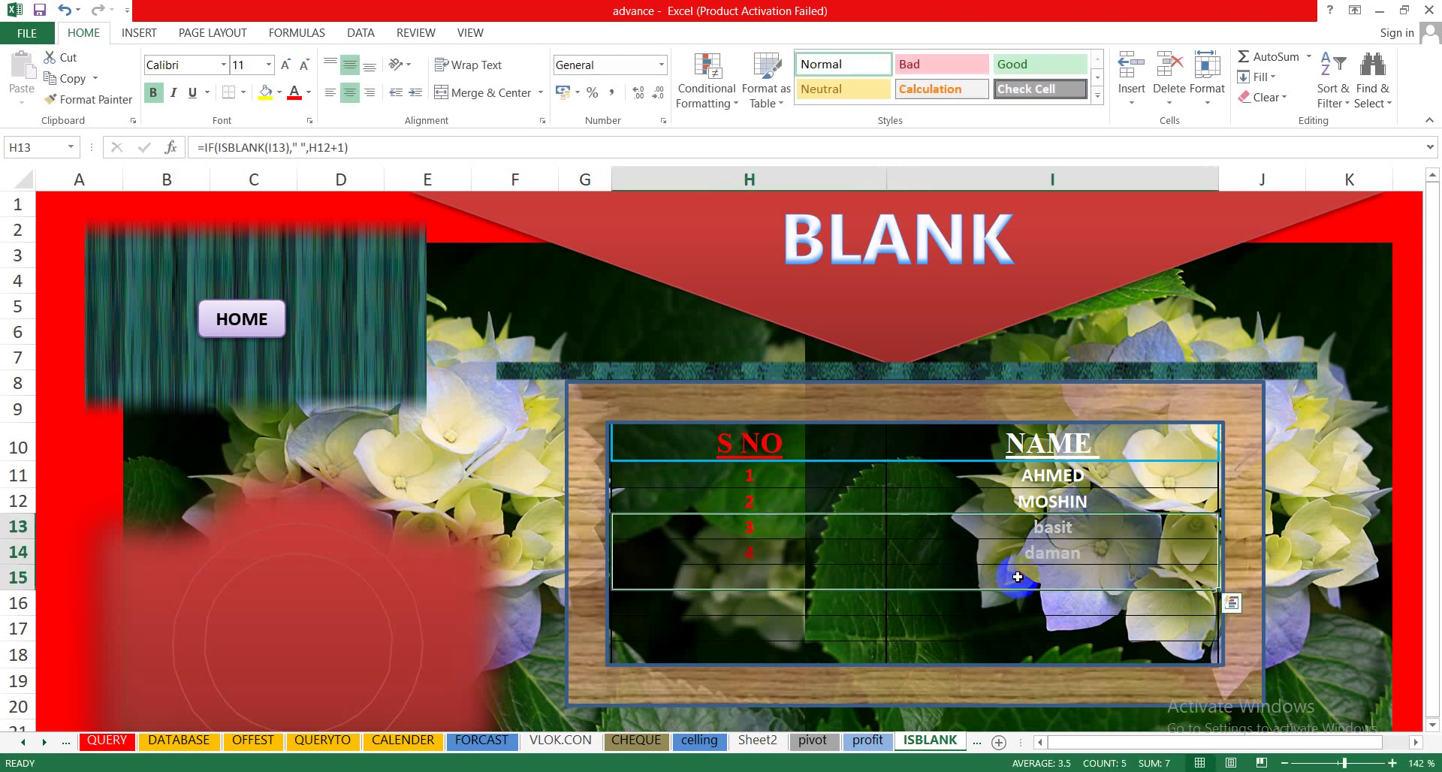
key("Delete")
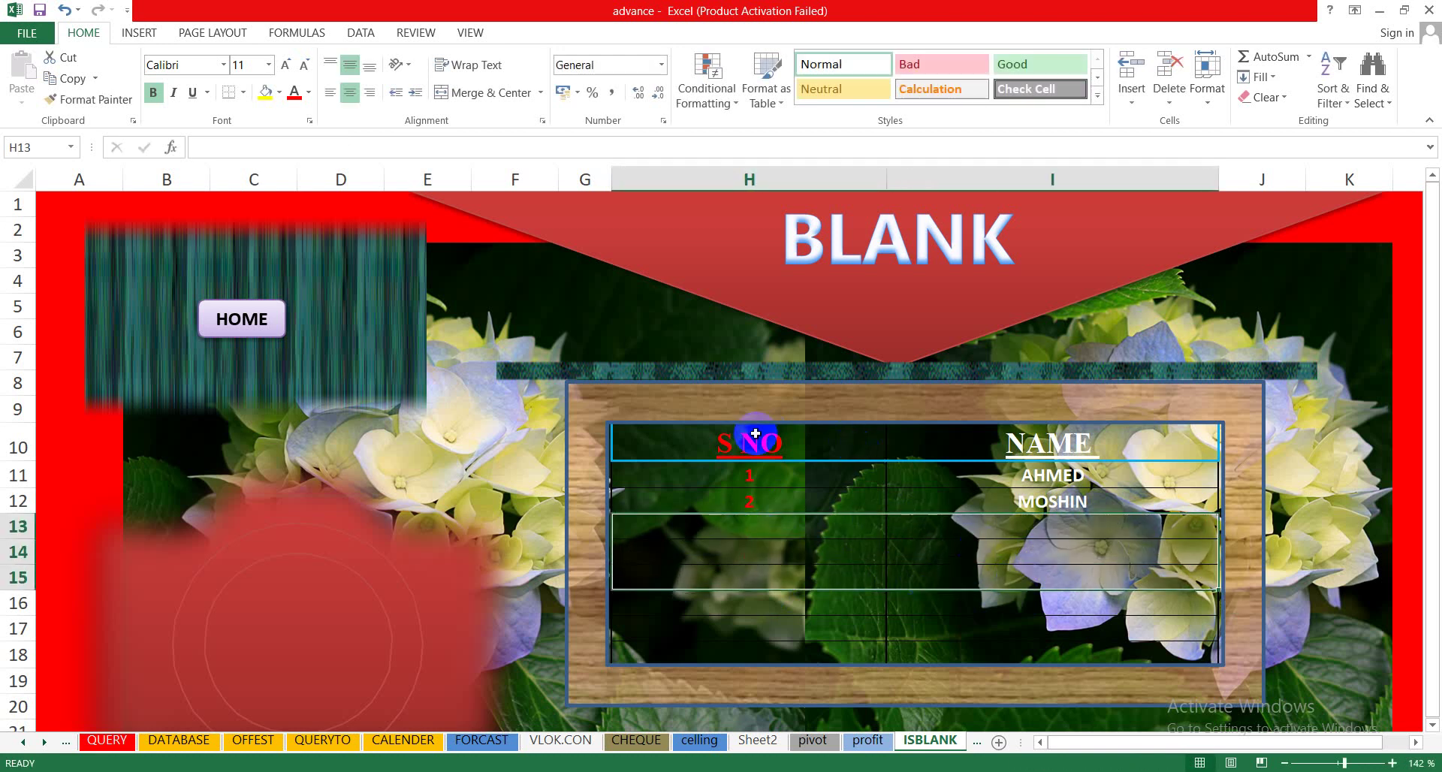
left_click(751, 442)
left_click(1004, 441)
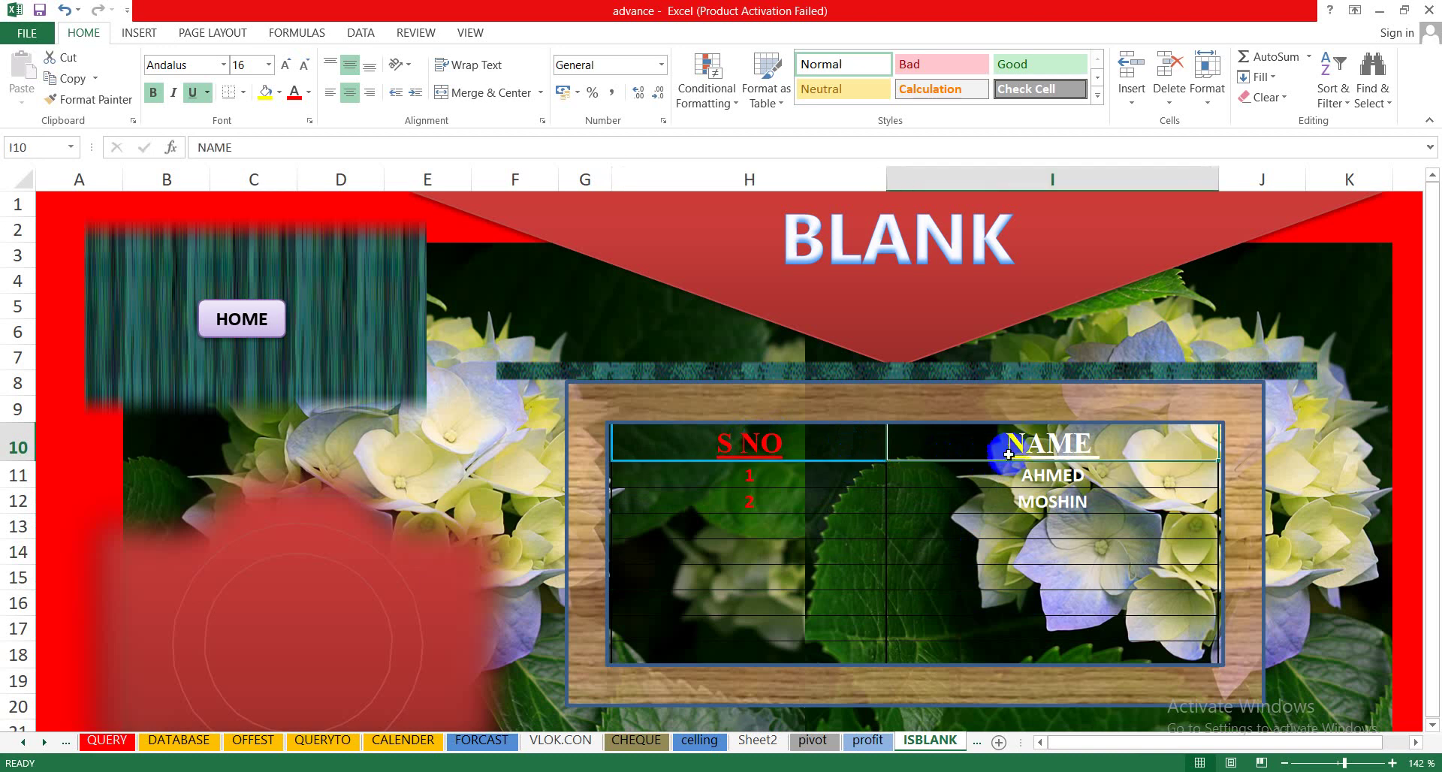
left_click(1006, 477)
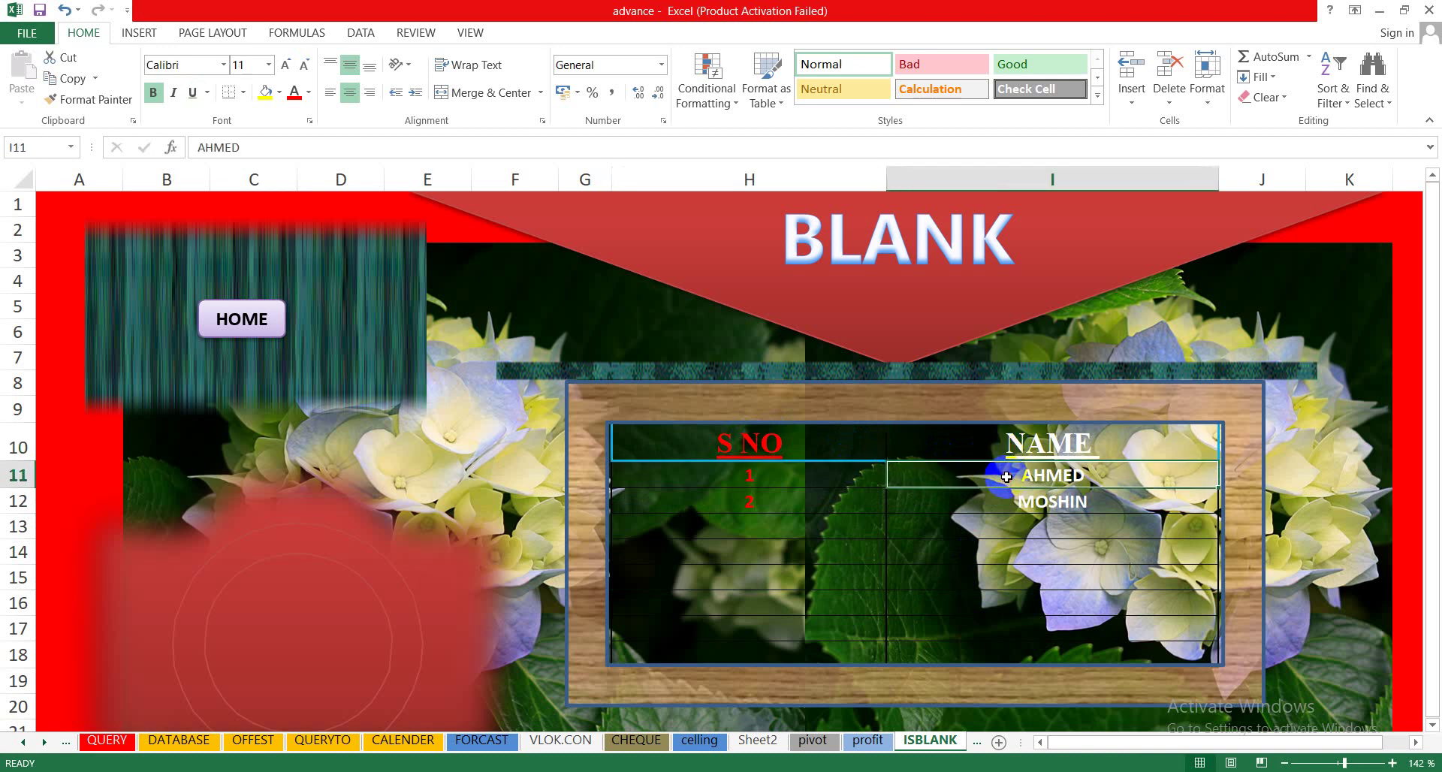
left_click(773, 501)
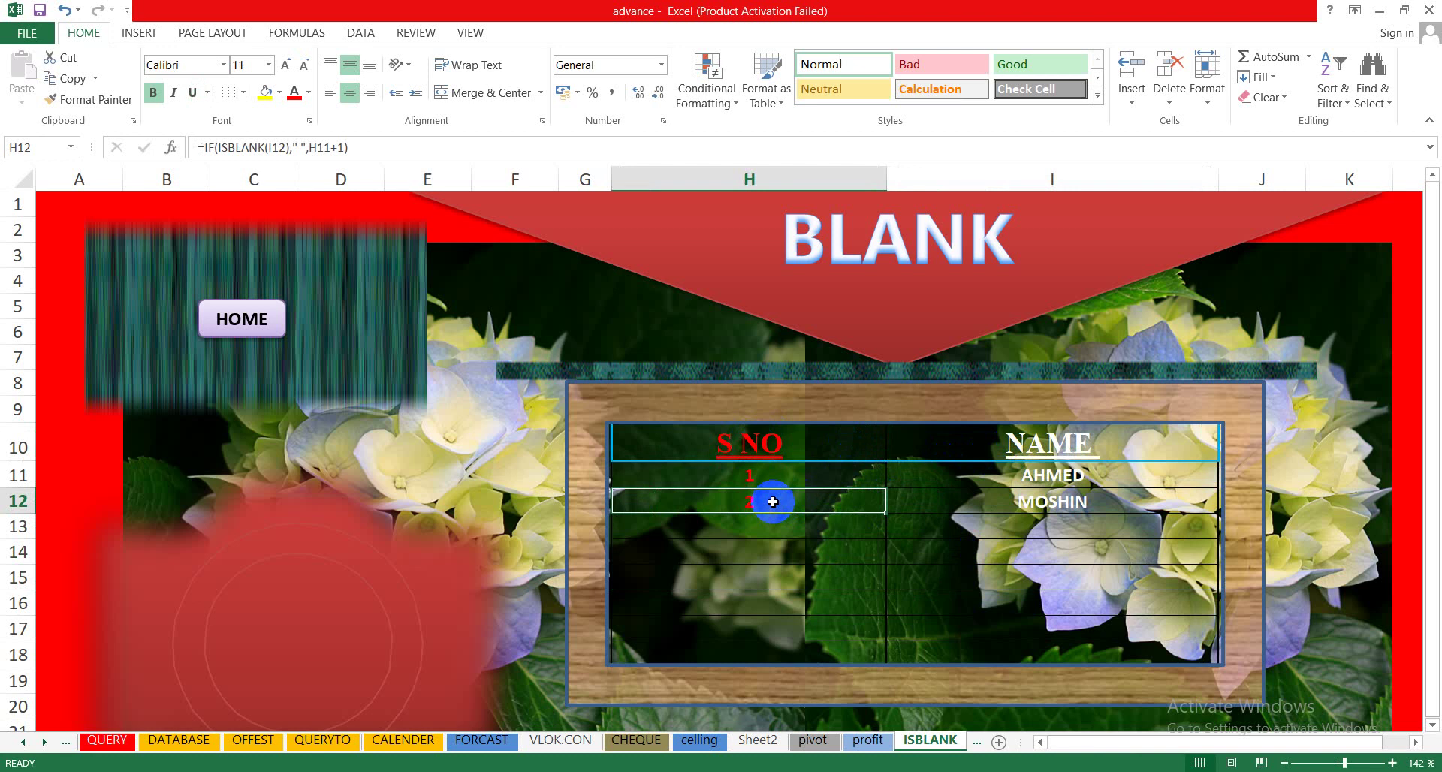
Clear H12 and rebuild =IF(ISBLANK(I12),"",H11 by picking I12 and H11 as references.
key("Delete")
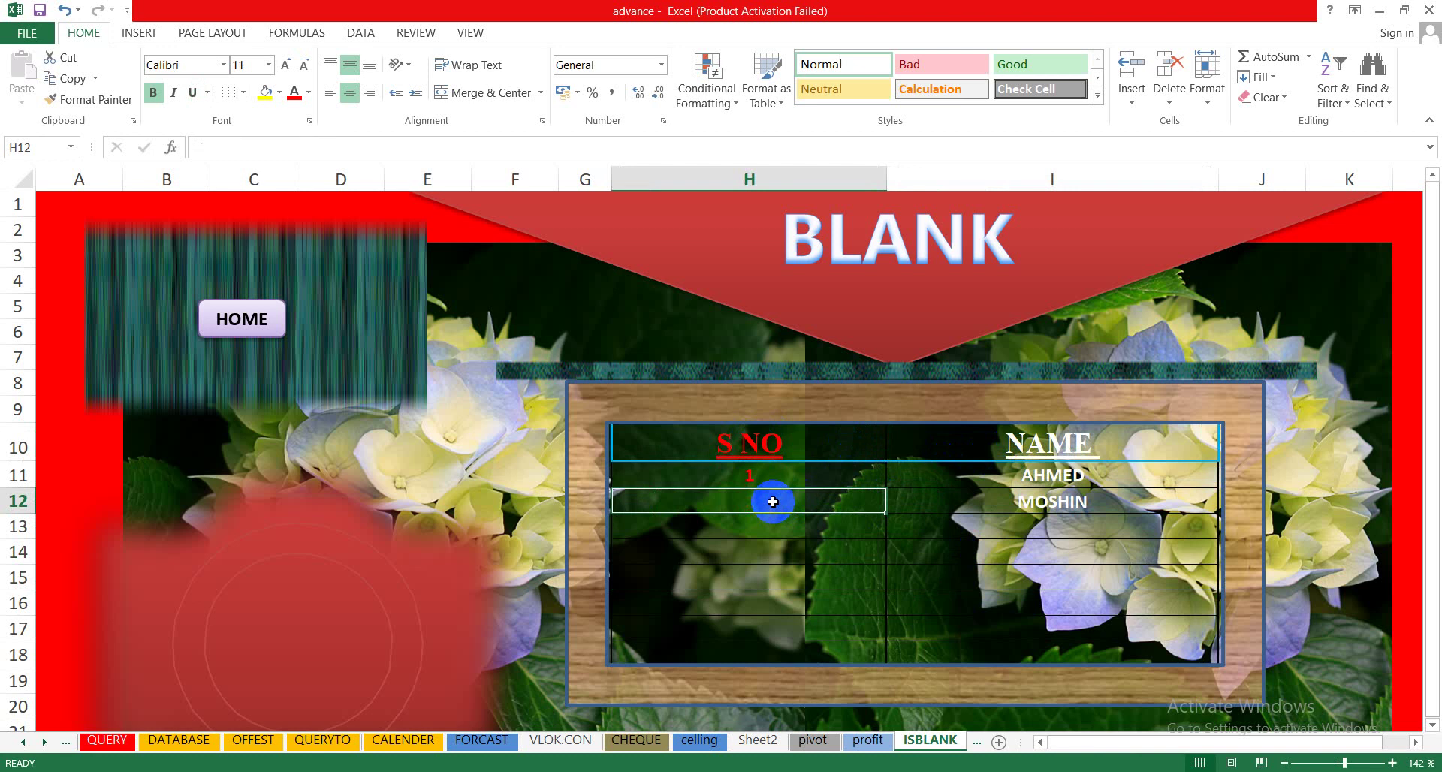
type("=")
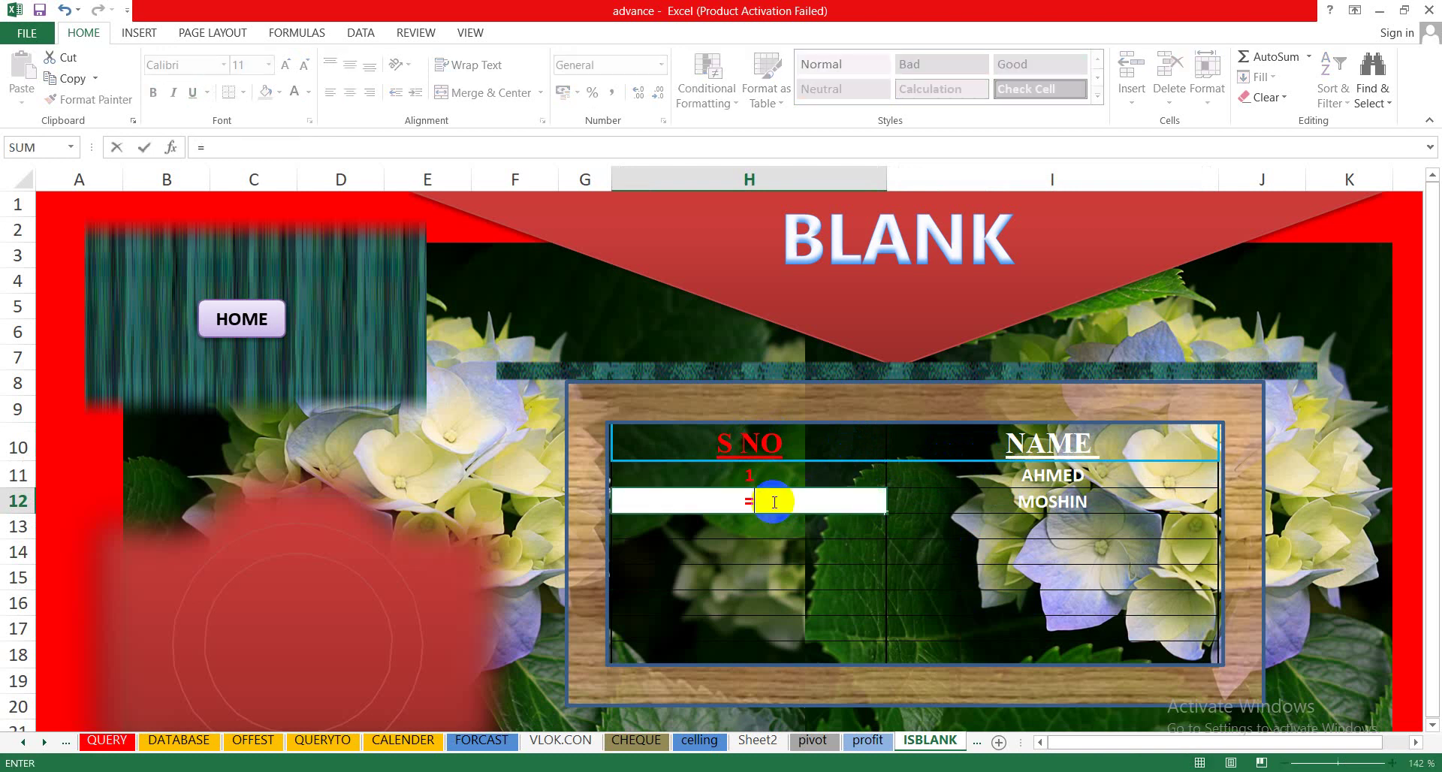
type("if")
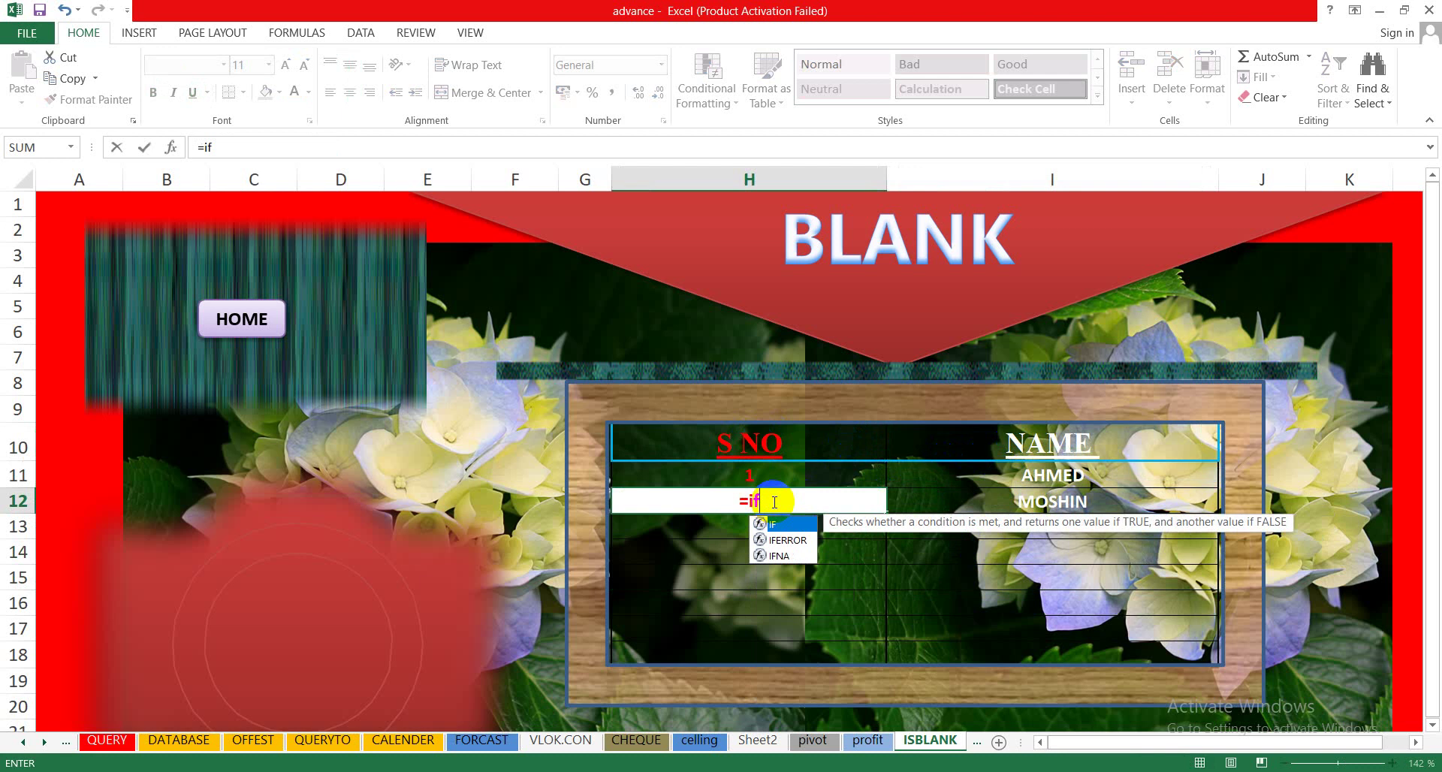
type("(i")
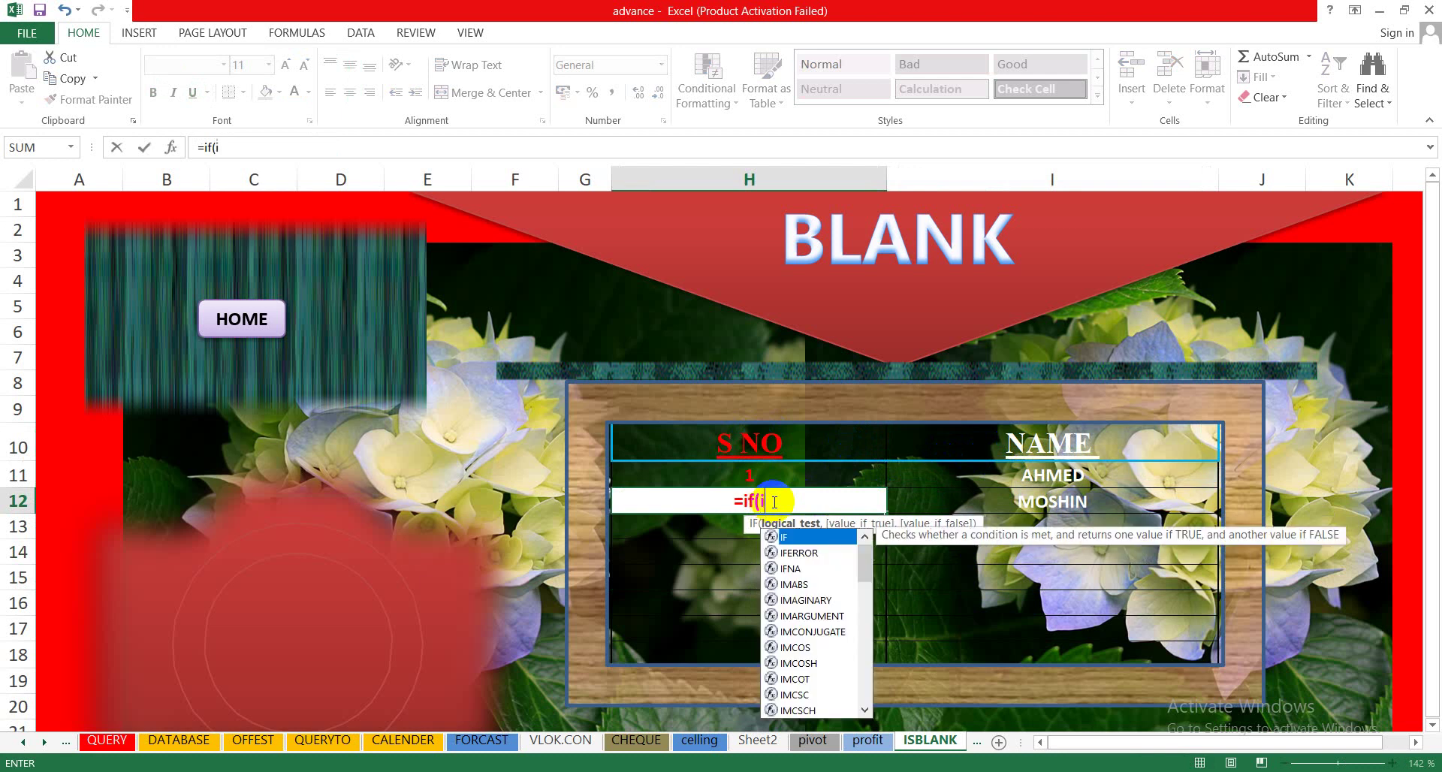
type("sb")
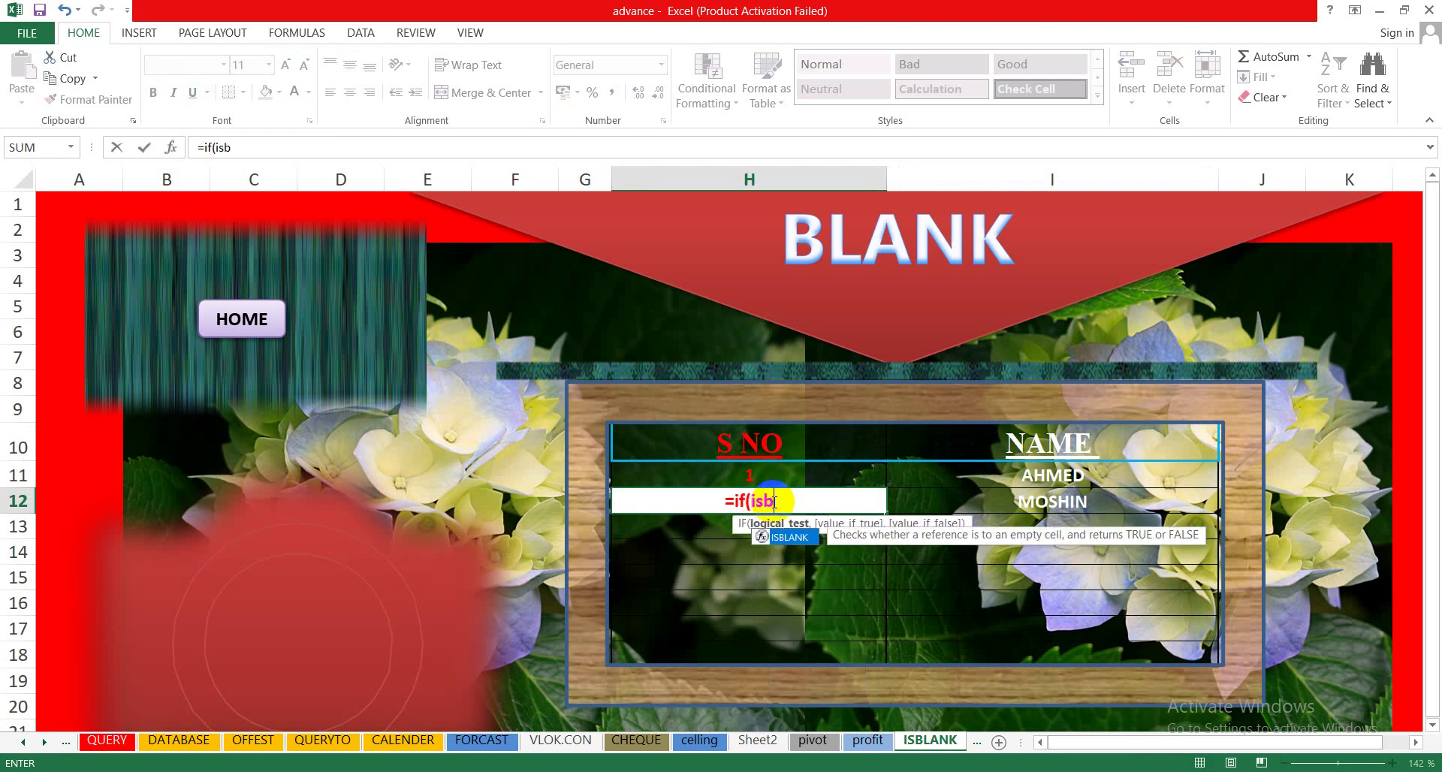
type("lank")
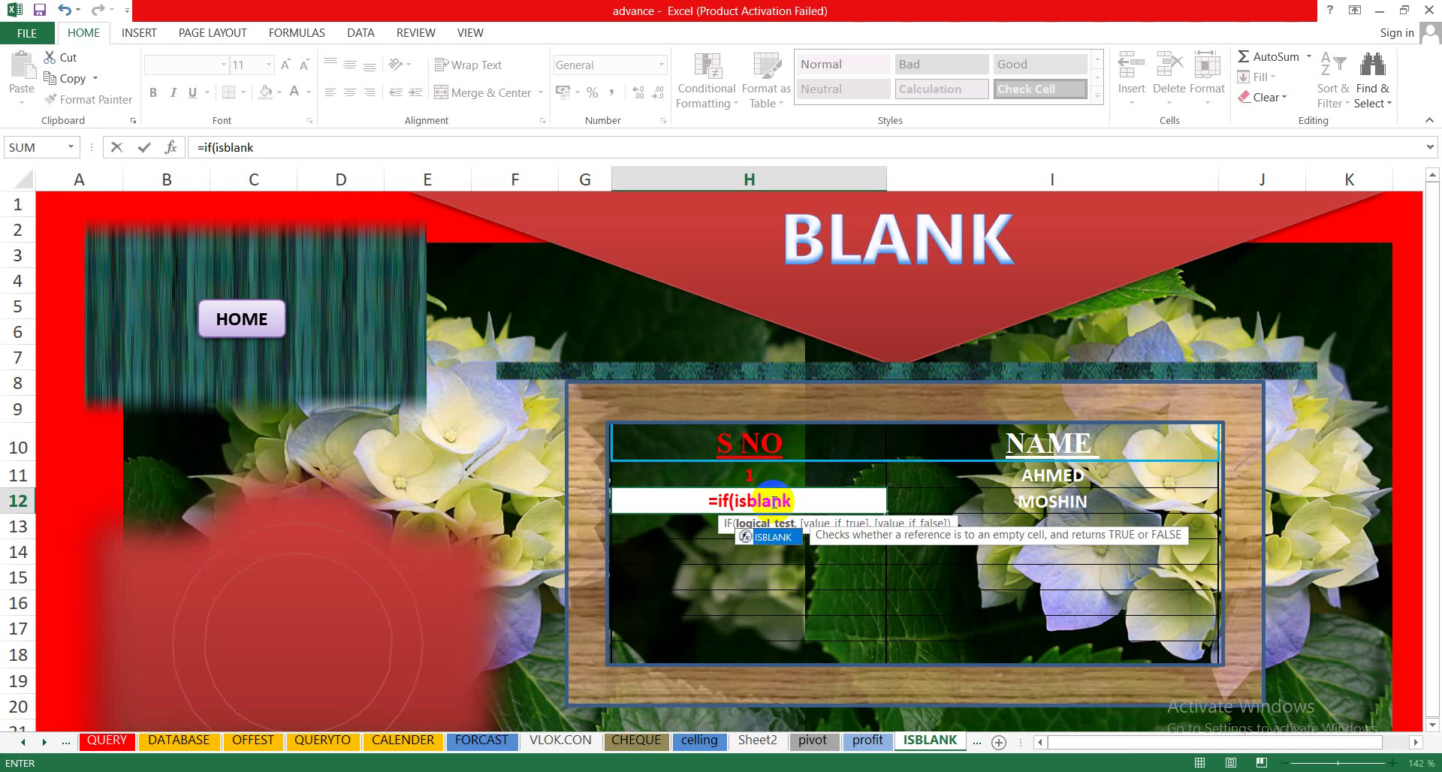
type("(")
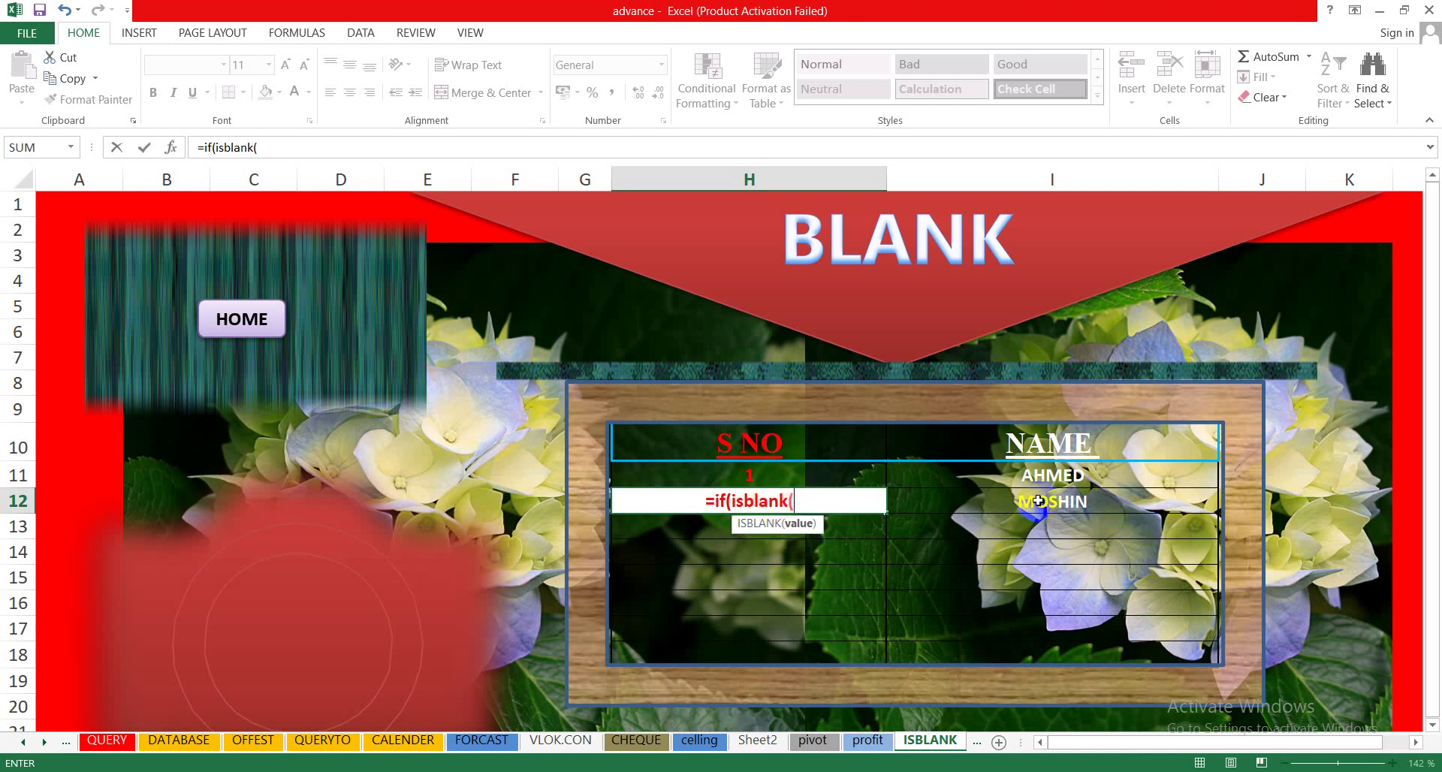
left_click(1037, 501)
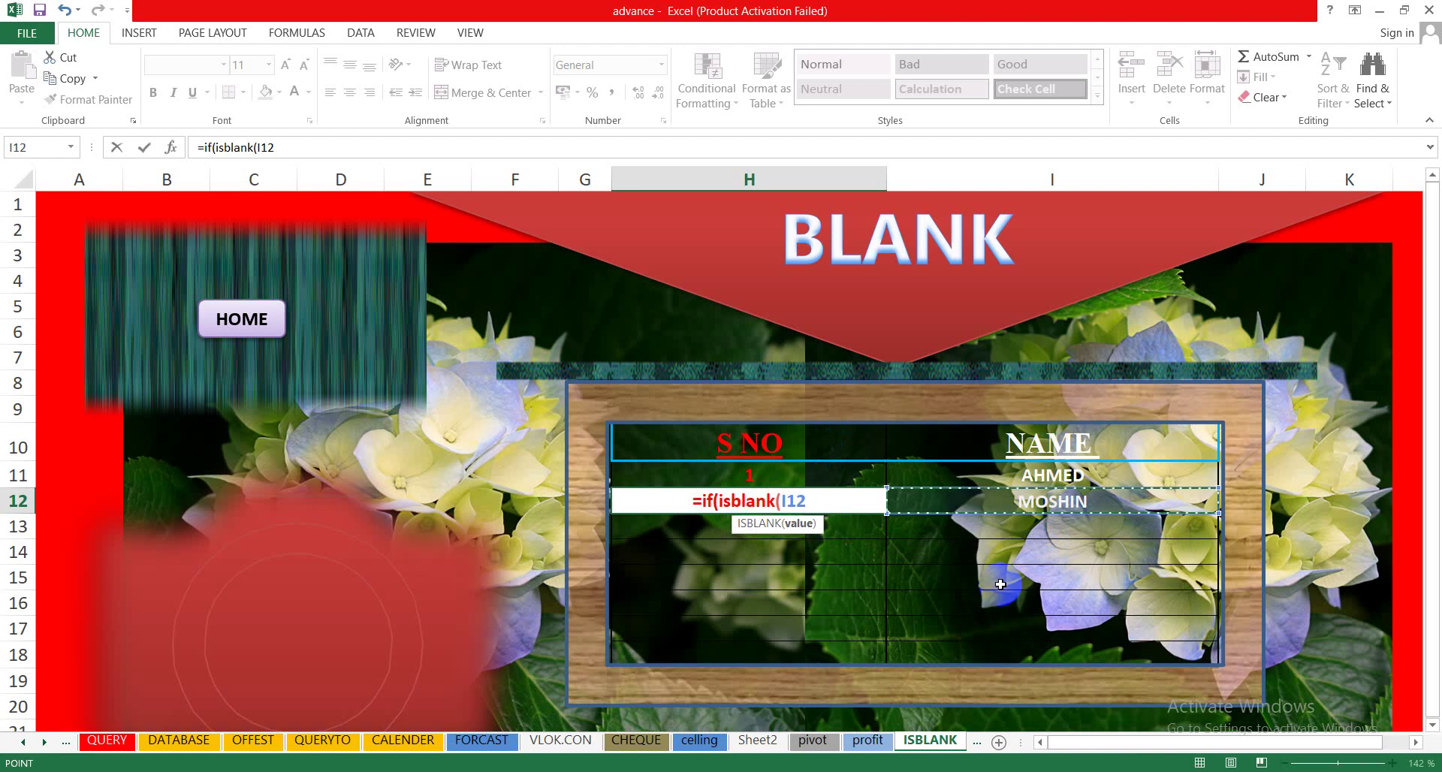
type(",")
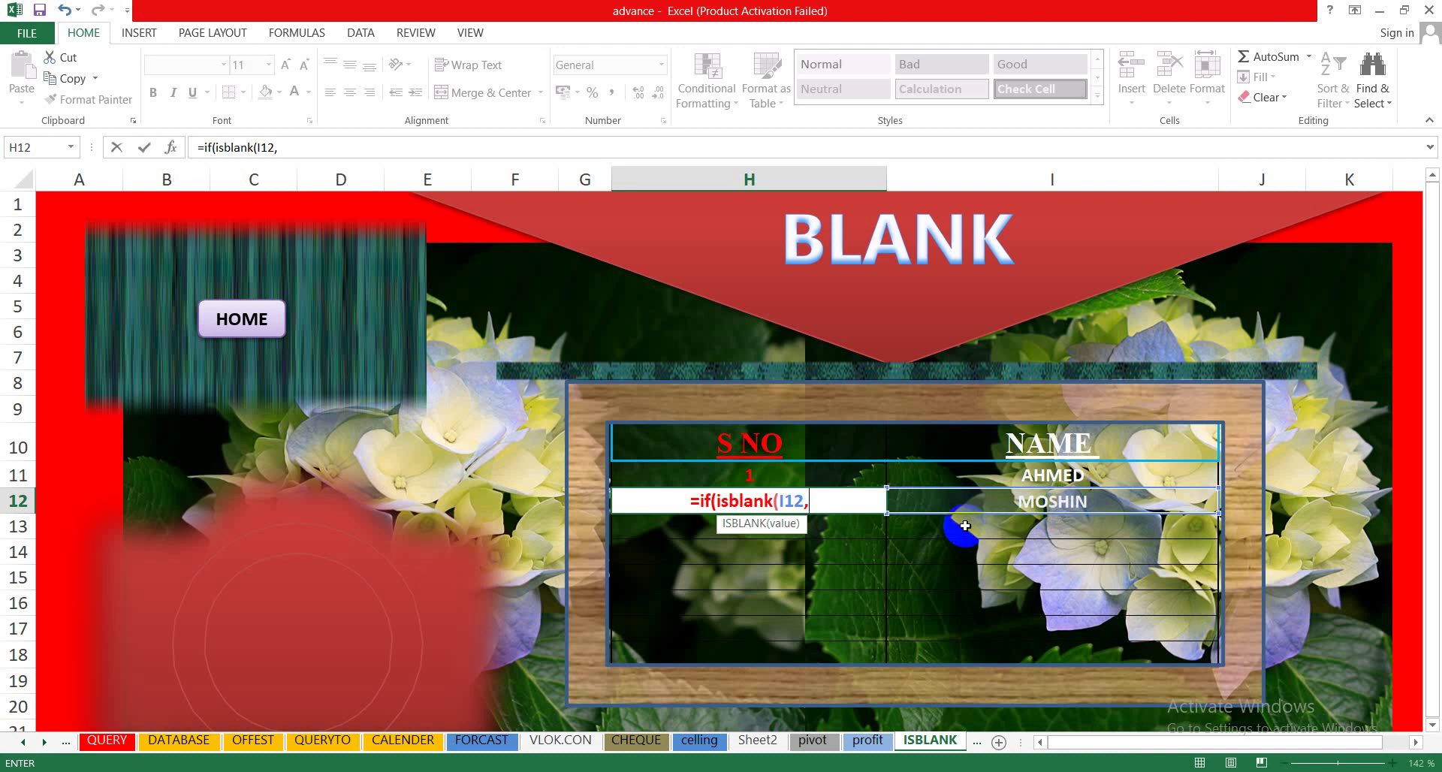
key("BackSpace")
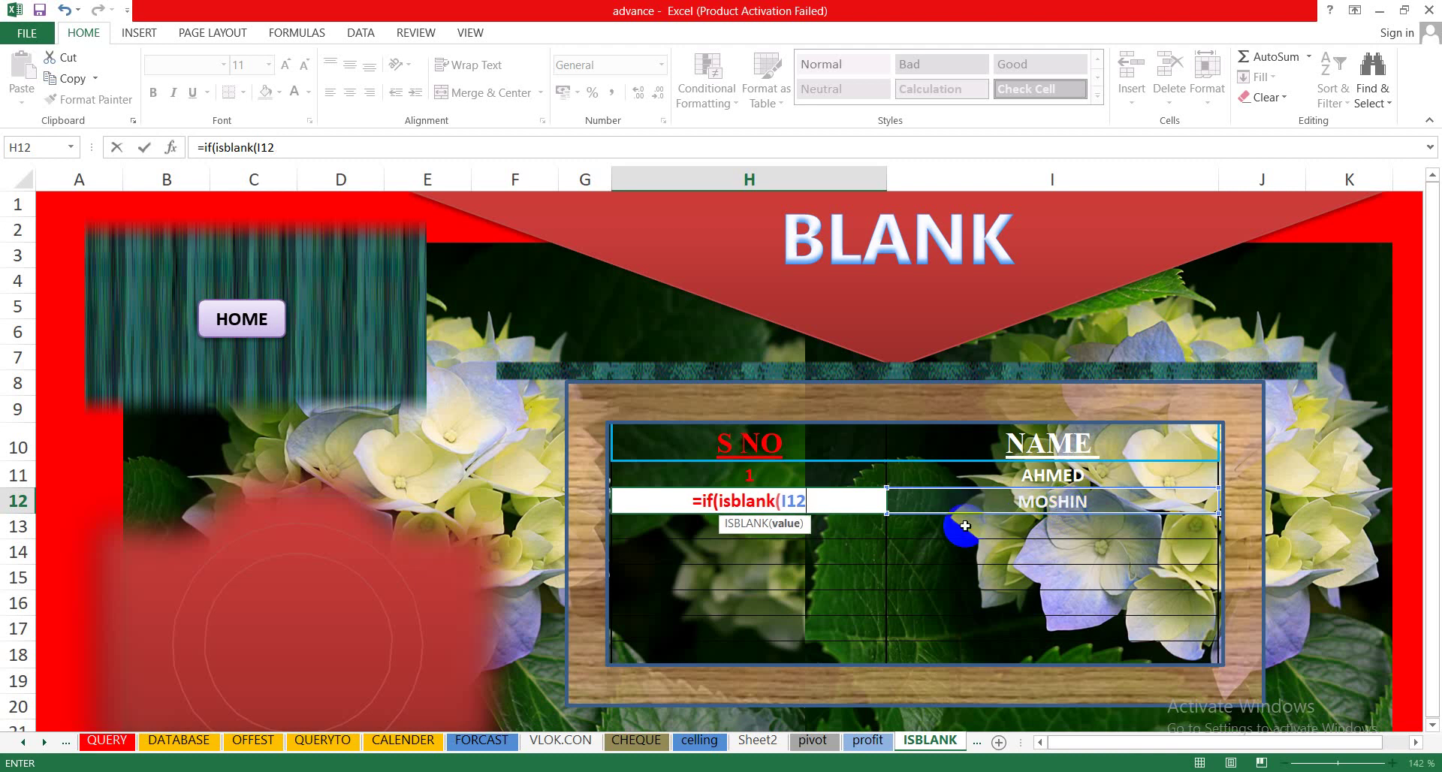
type(")")
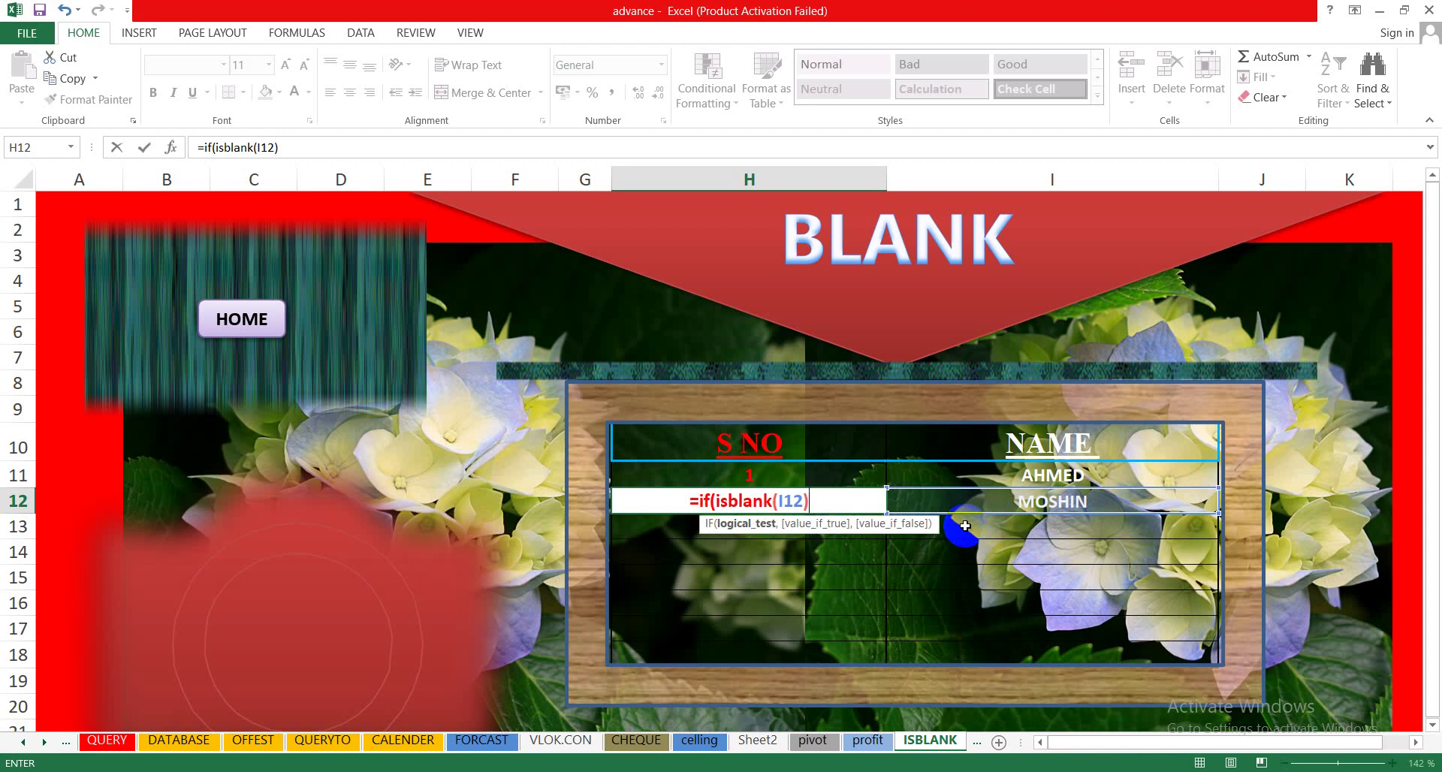
type(",")
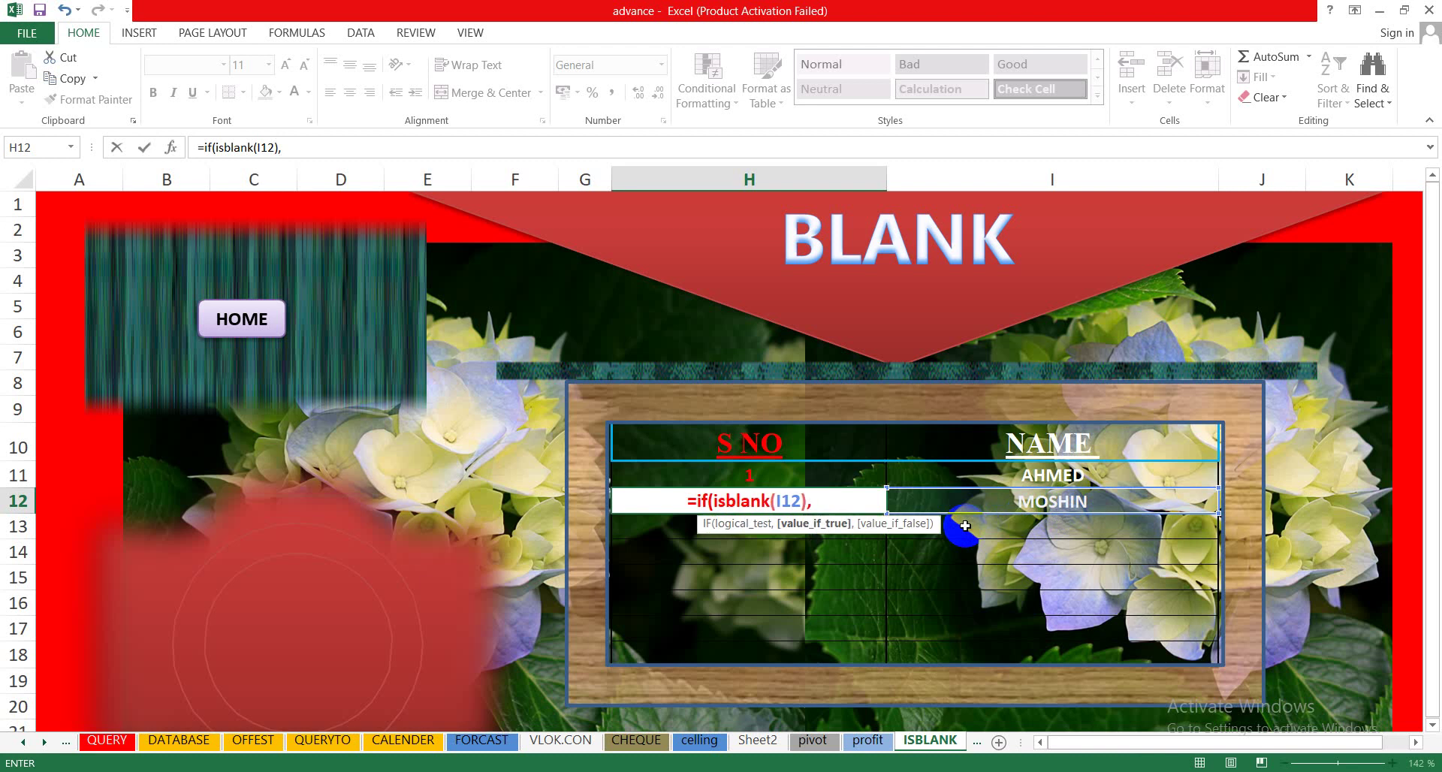
type("\"\"")
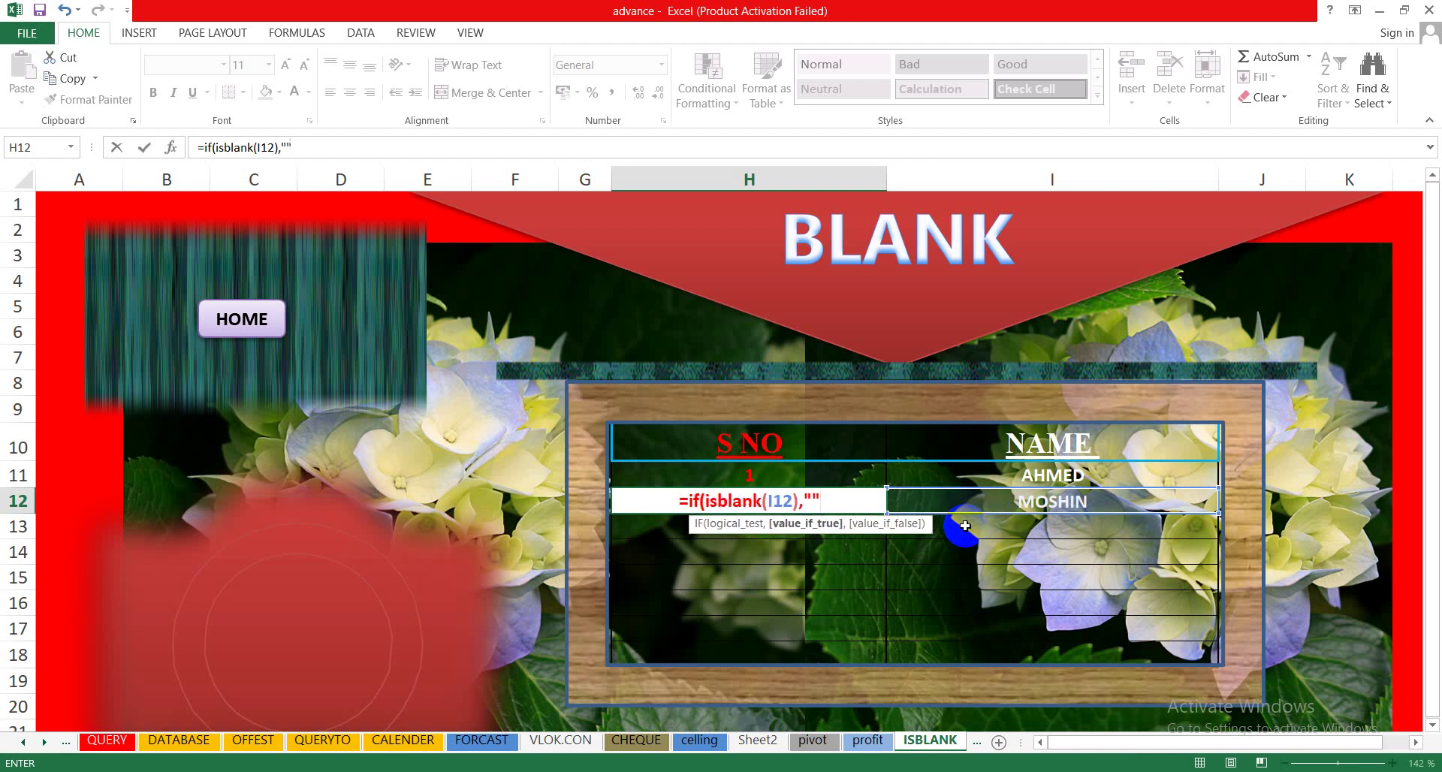
type(",")
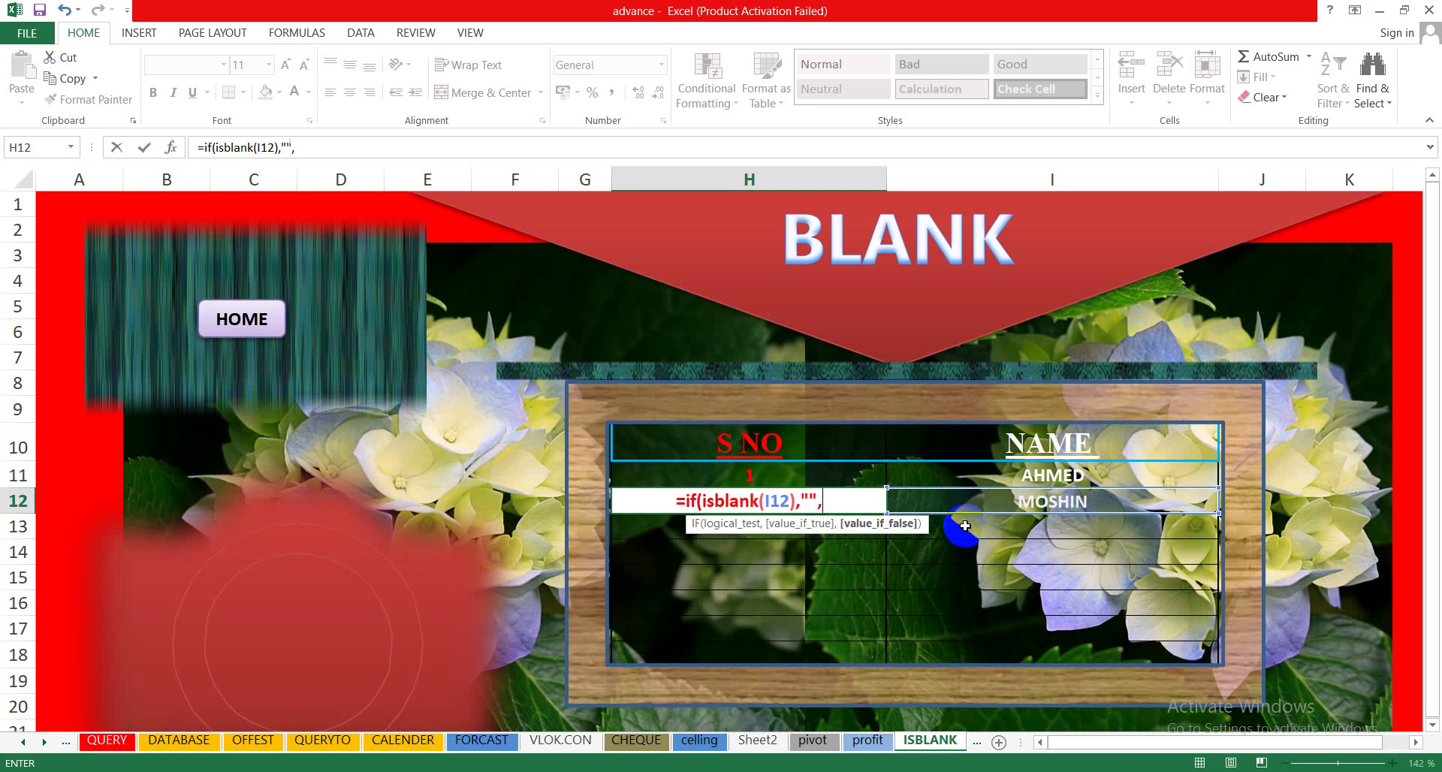
left_click(739, 477)
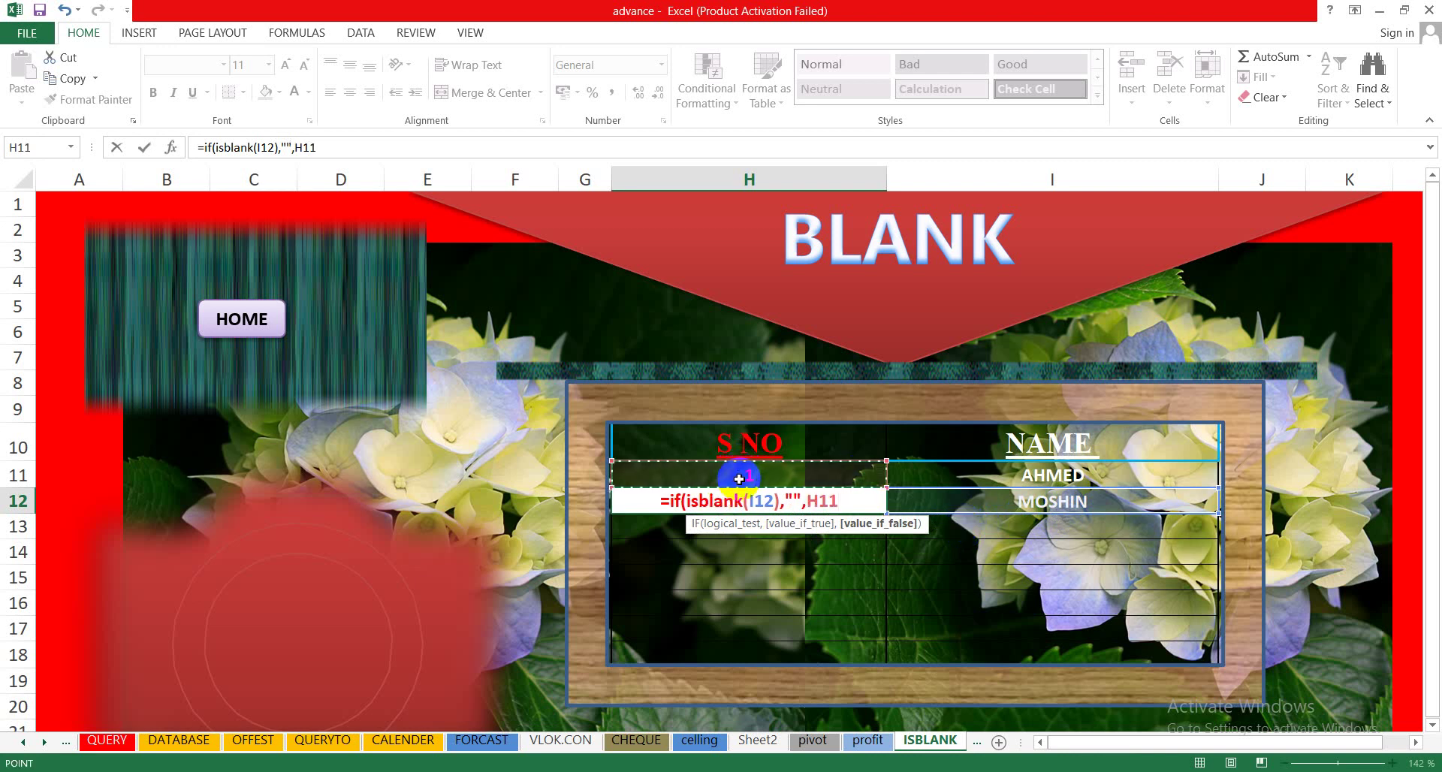
Commit H12's formula, then edit it to =IF(ISBLANK(I12),"",H11+1).
type(")")
key("Return")
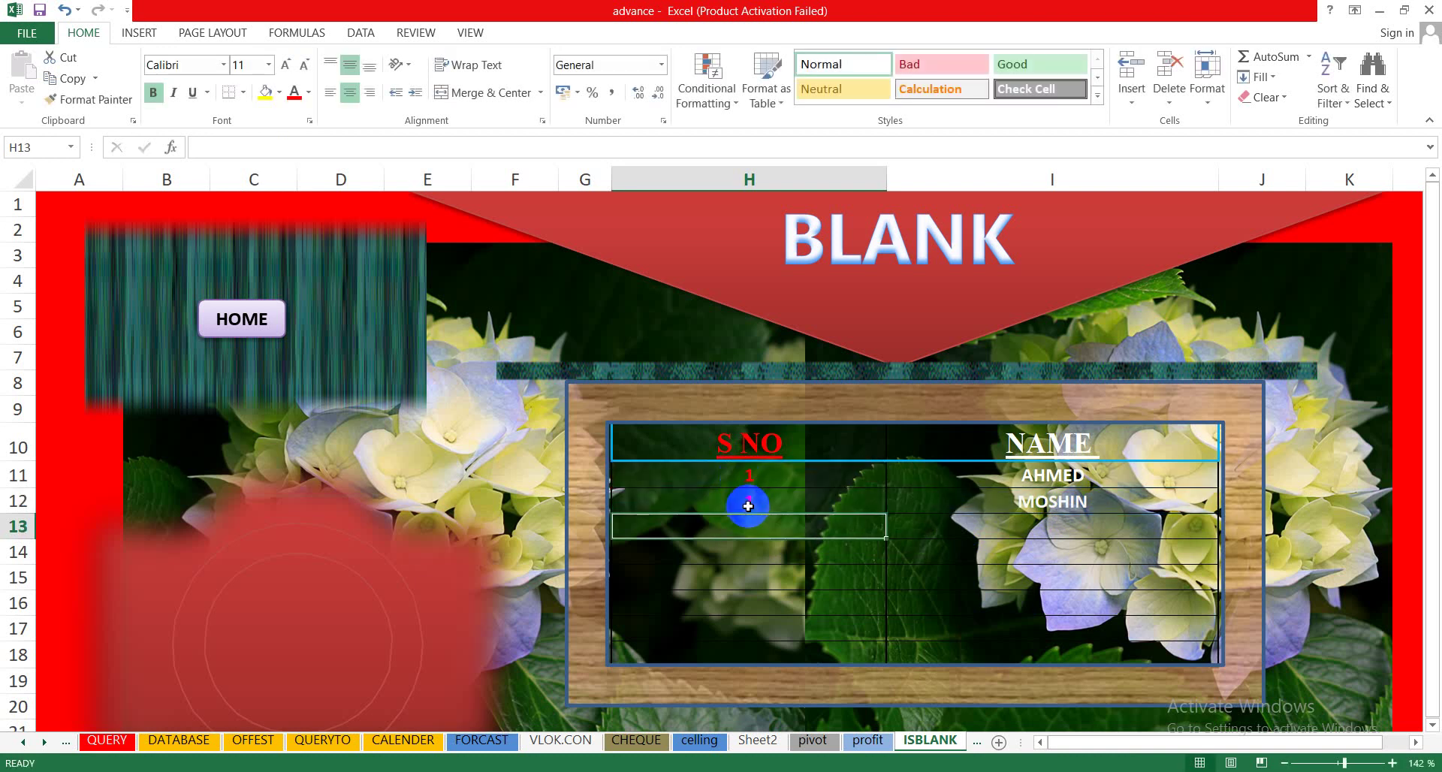
left_click(748, 505)
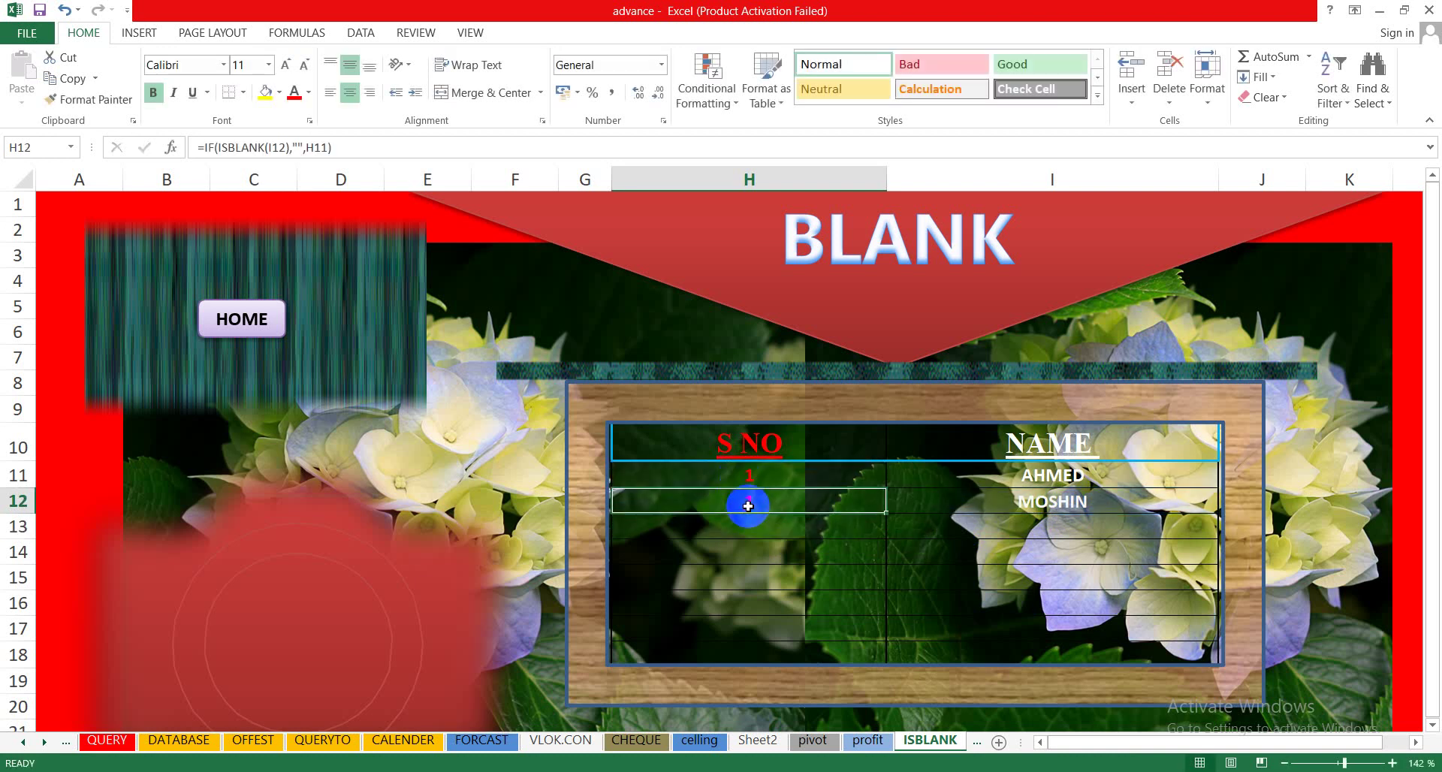
double_click(748, 505)
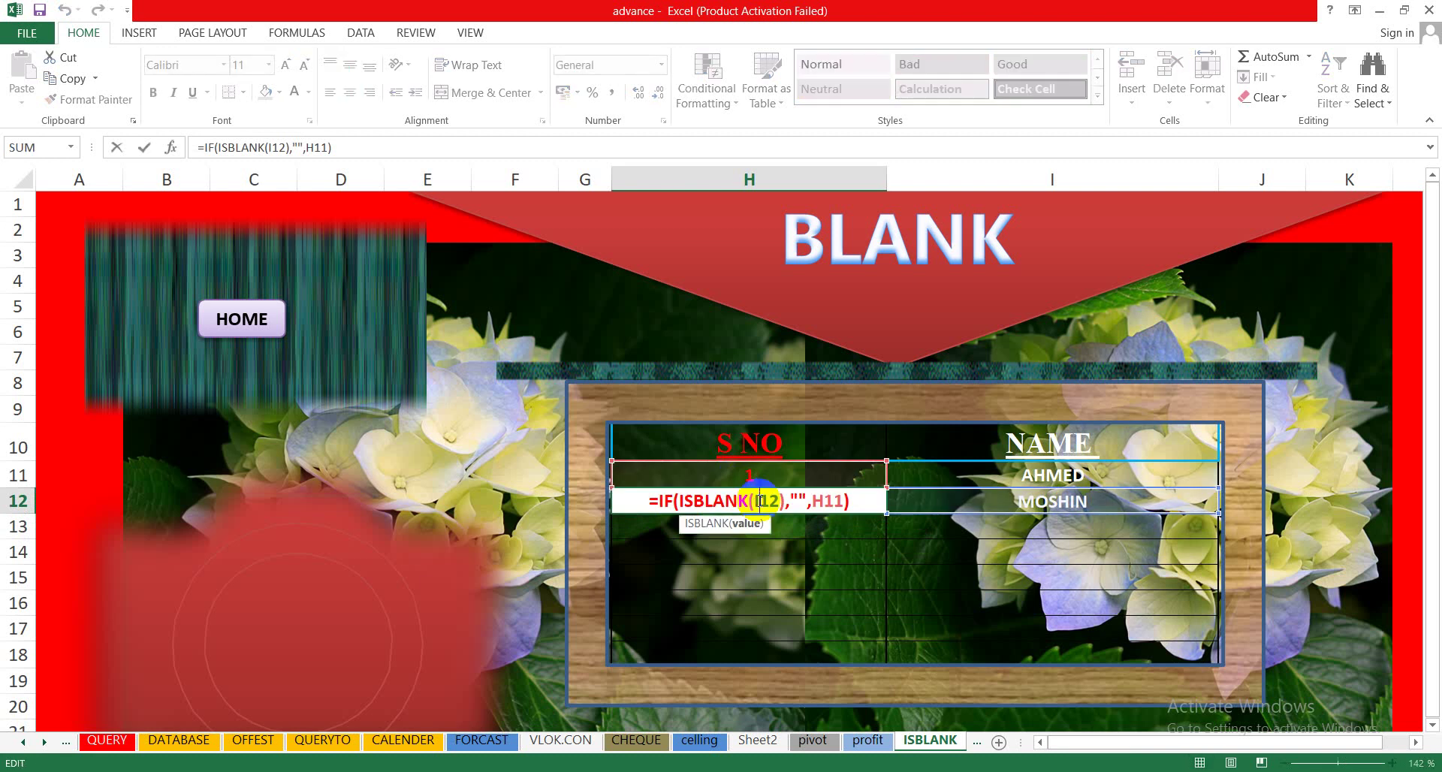
left_click(844, 502)
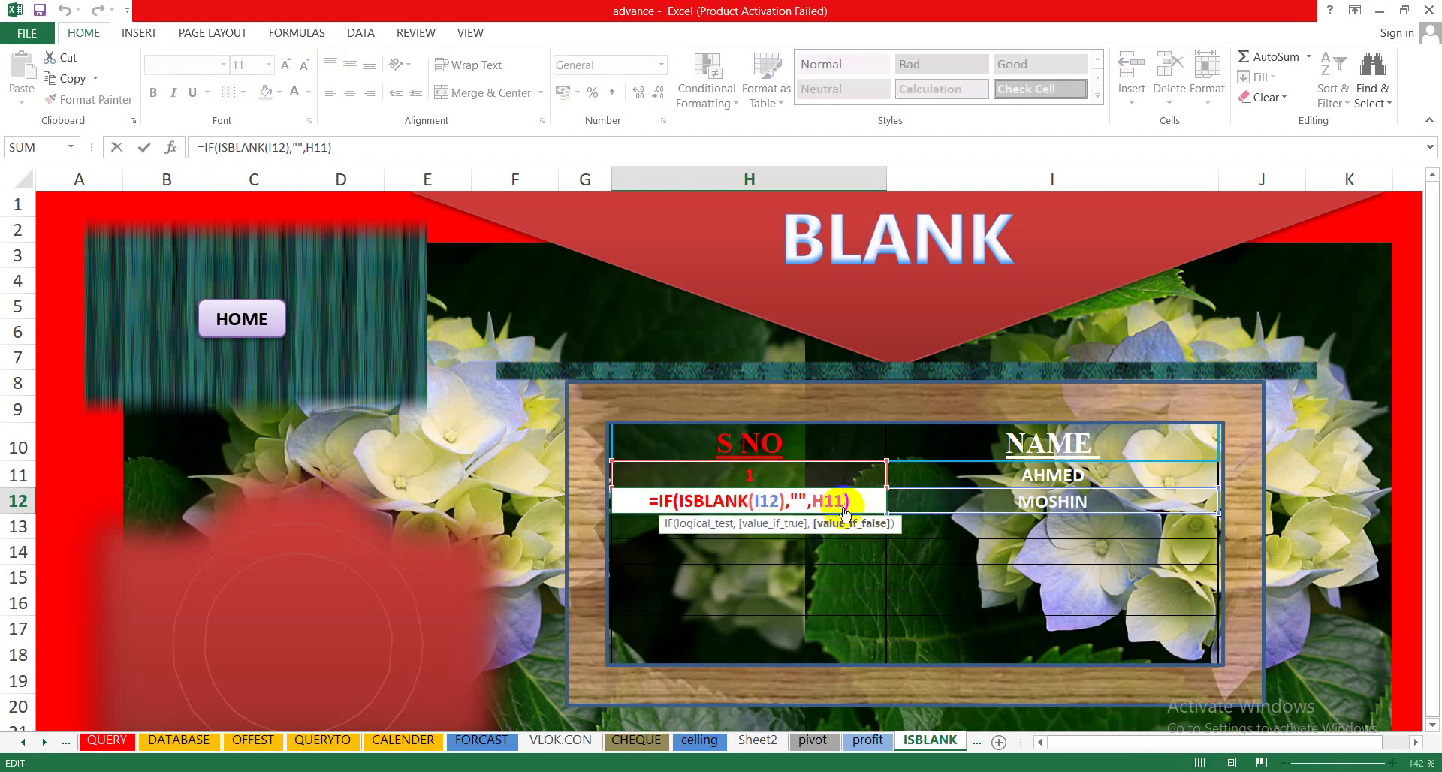
left_click(840, 539)
type("+")
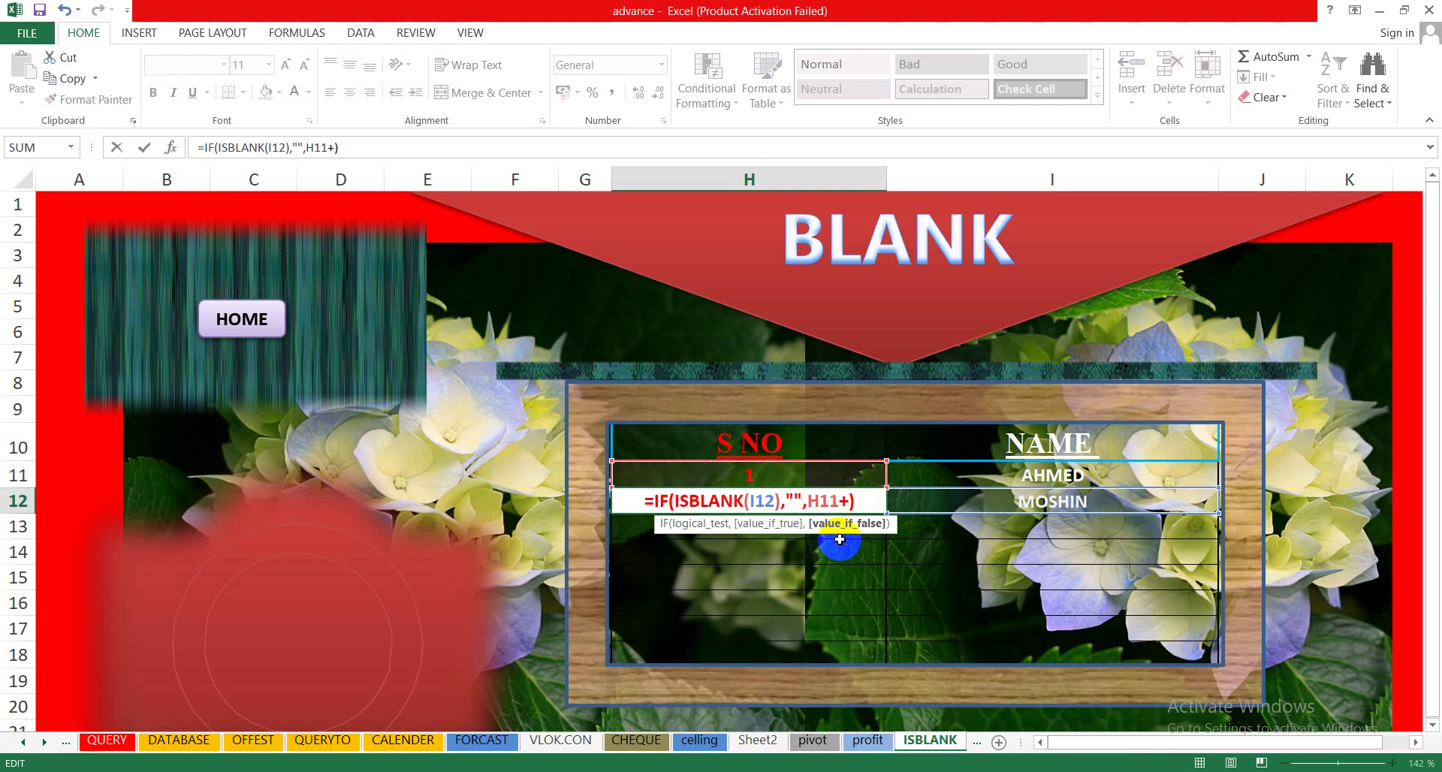
type("1")
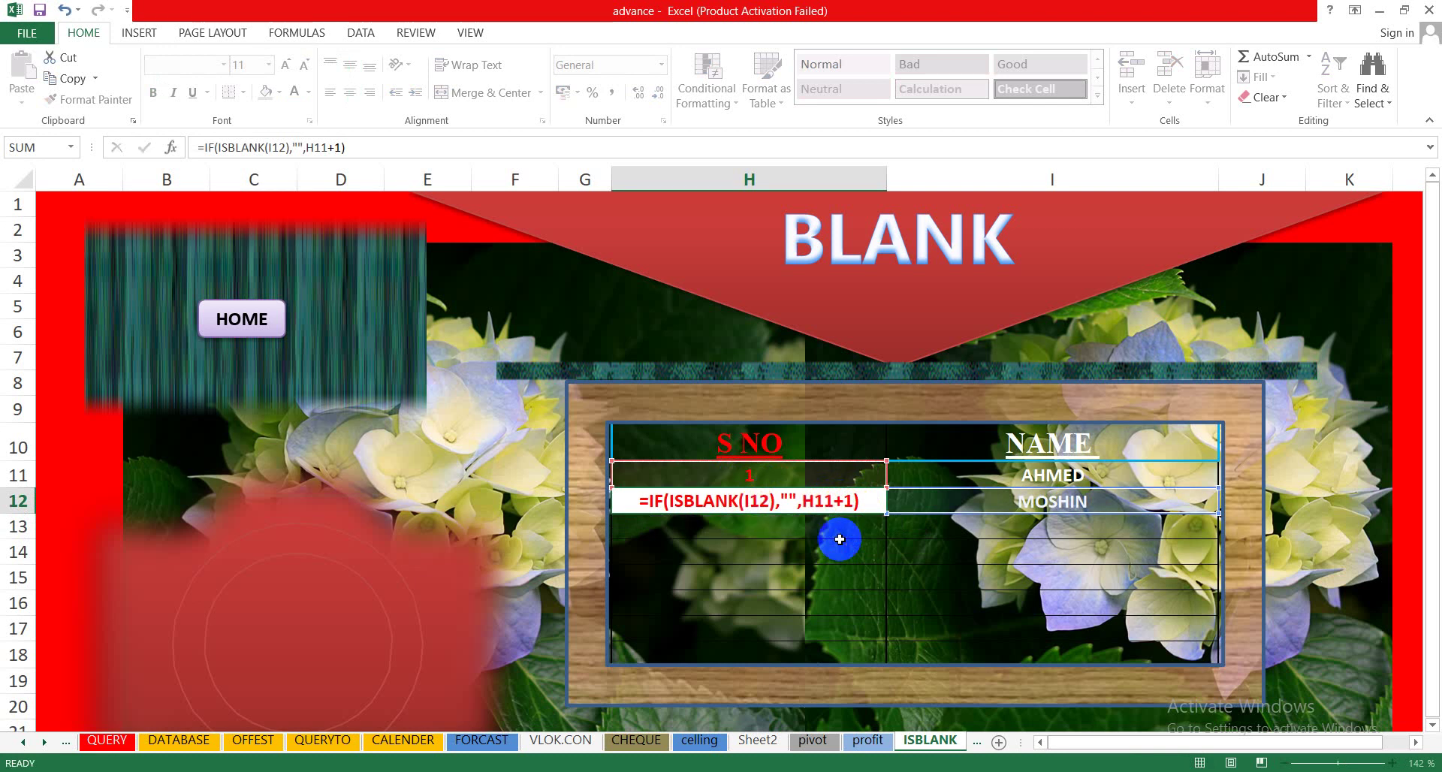
key("Return")
left_click(769, 504)
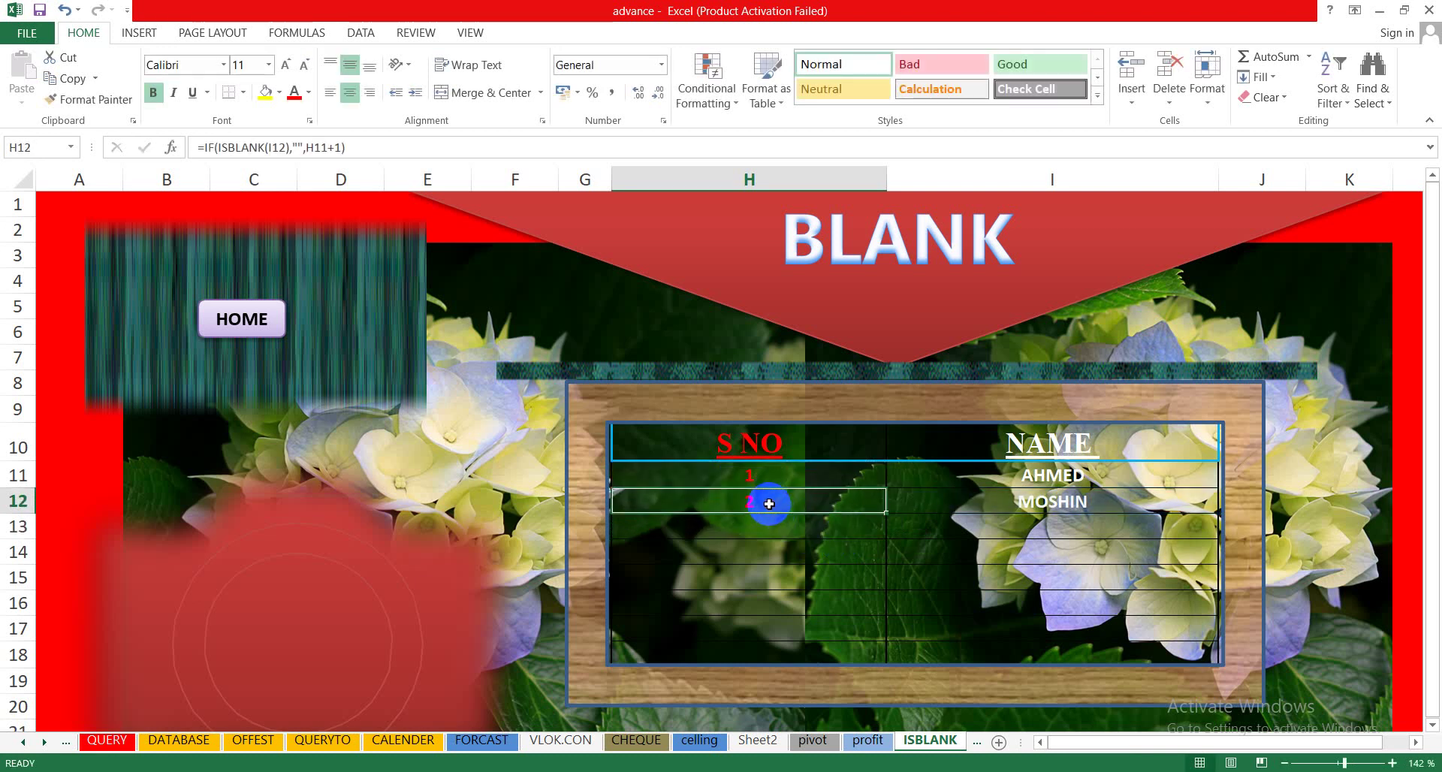
Retype =IF(ISBLANK(I12),"",H11+1 in H12, picking I12 and H11 as references.
type("=")
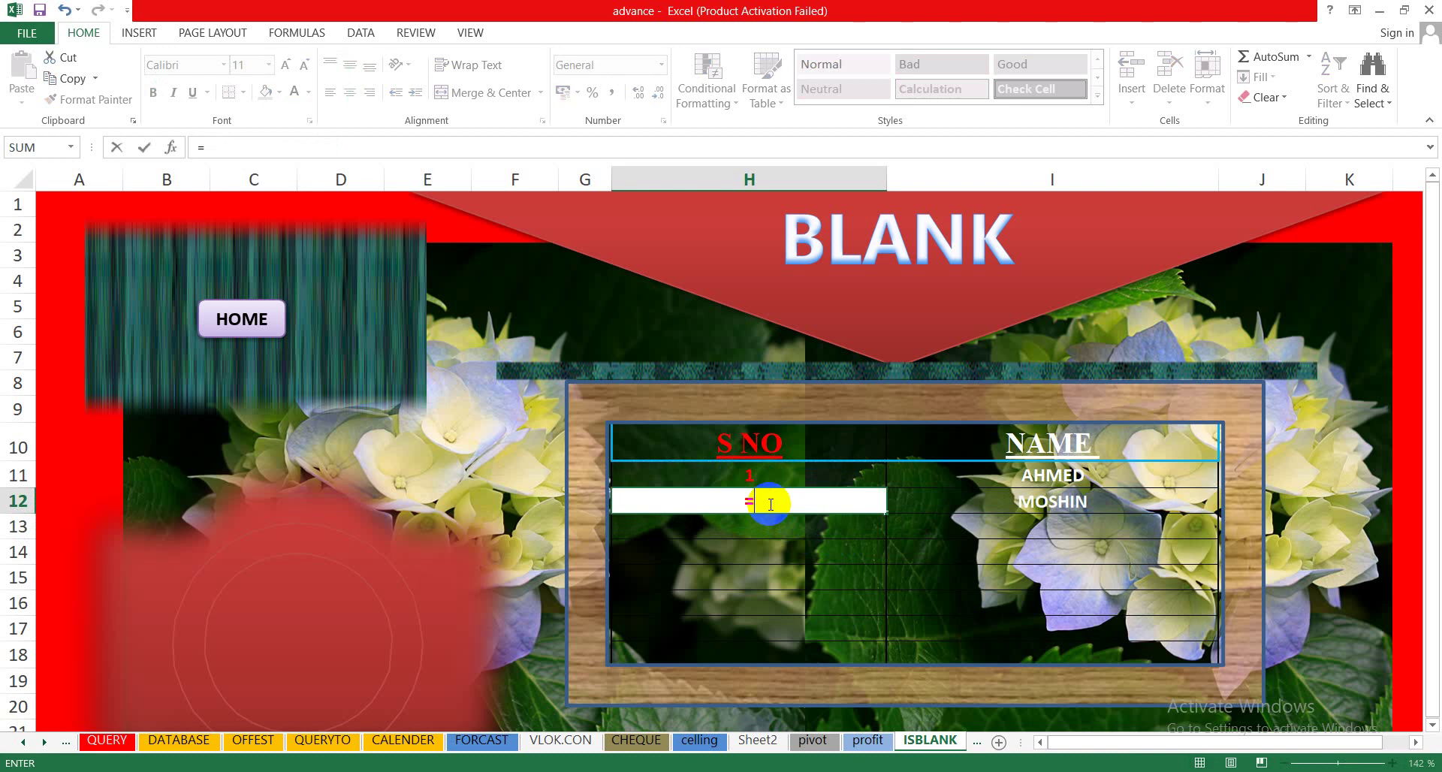
type("if(")
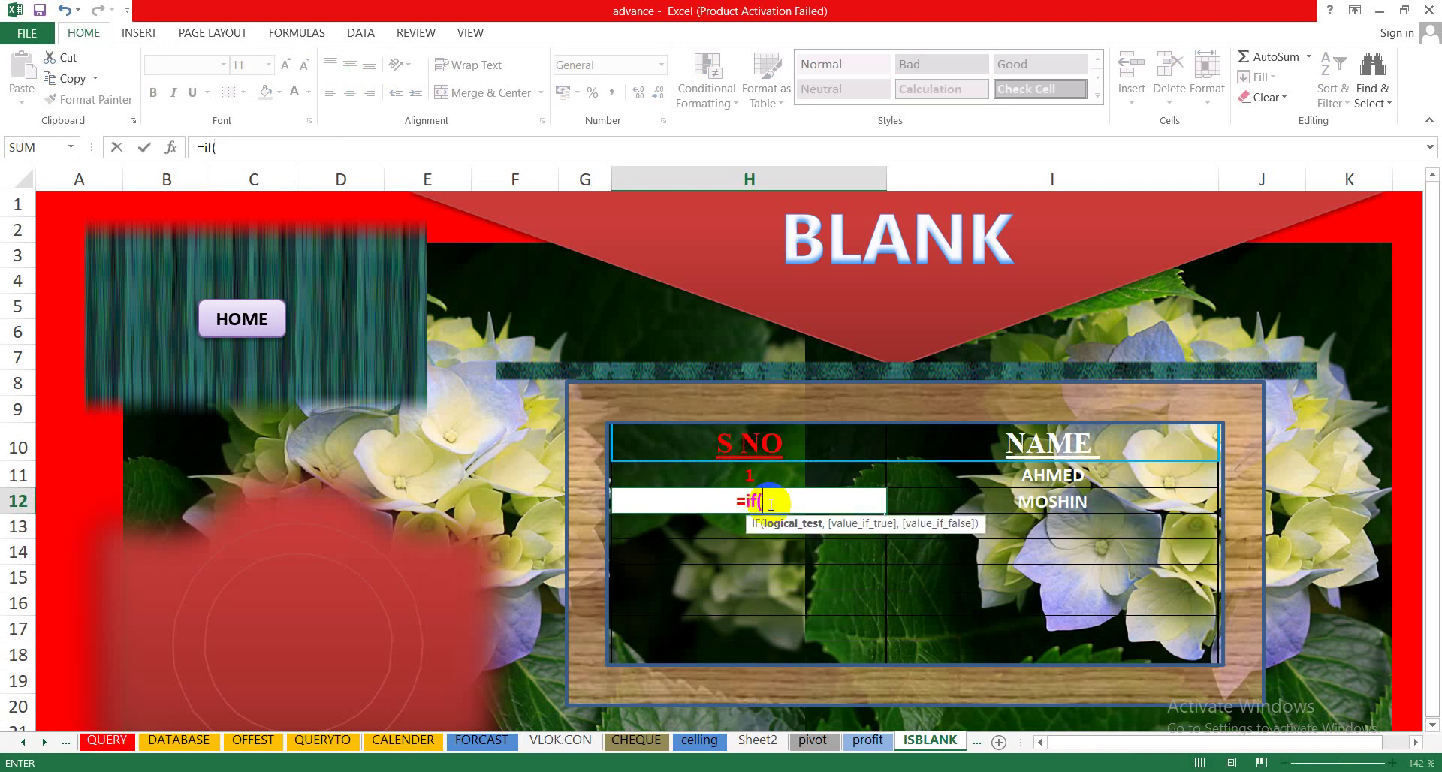
type("i")
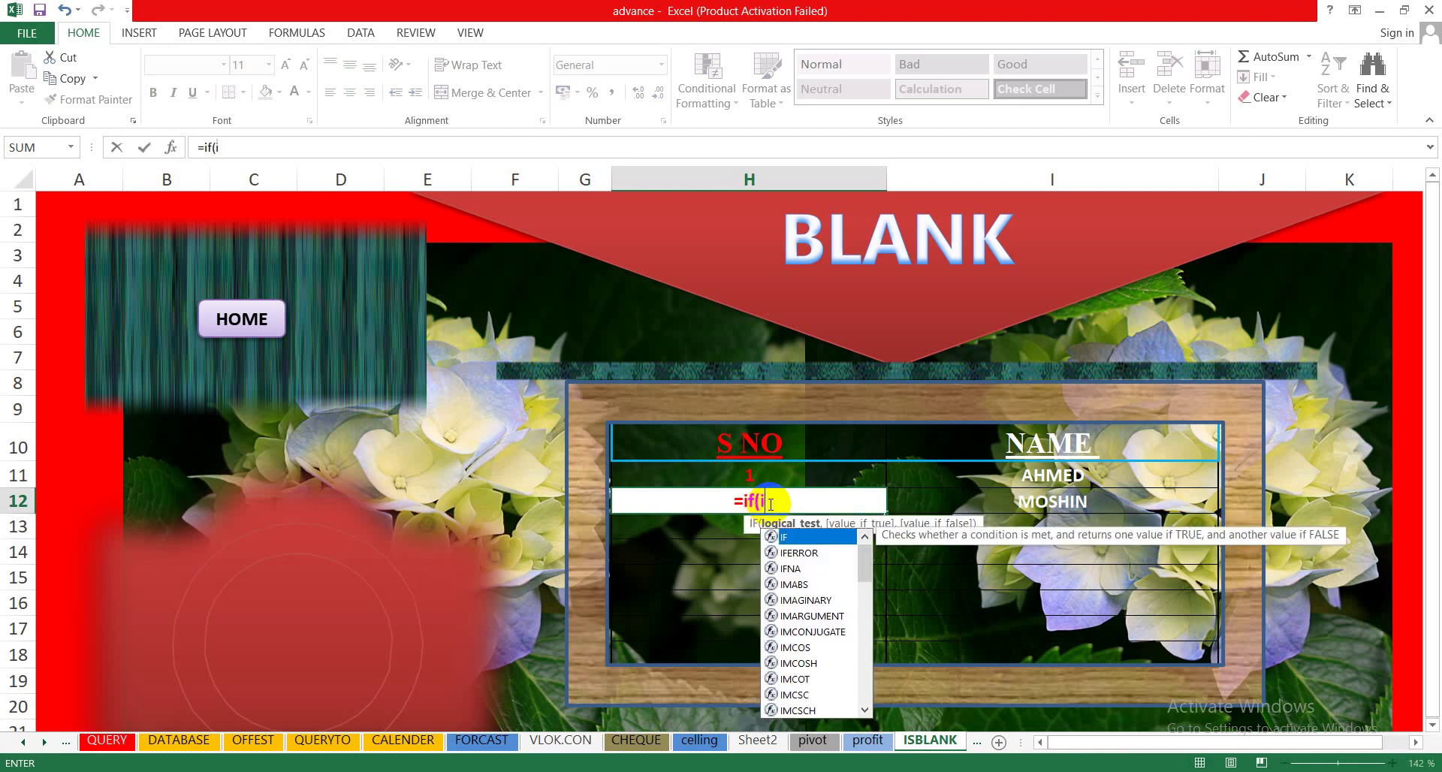
type("sbla")
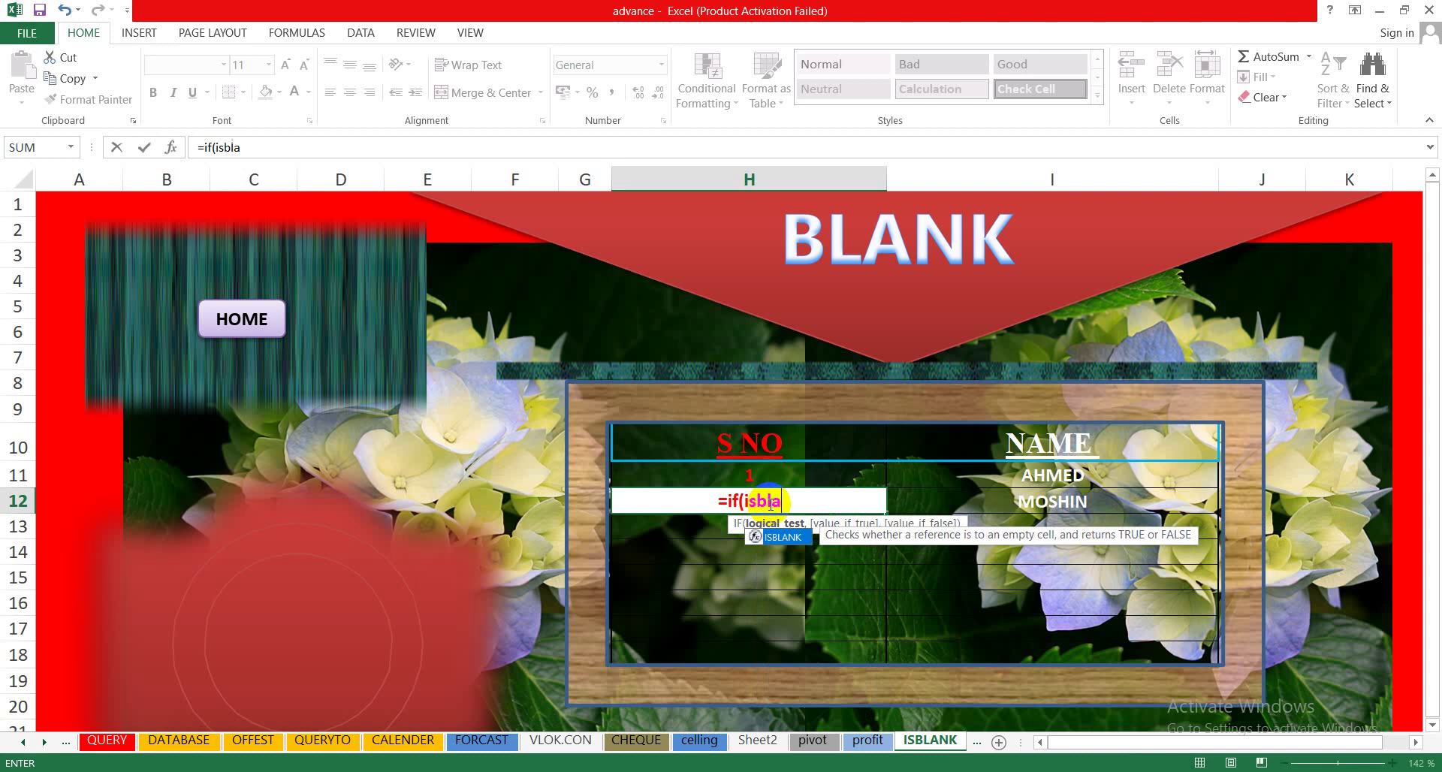
type("nk")
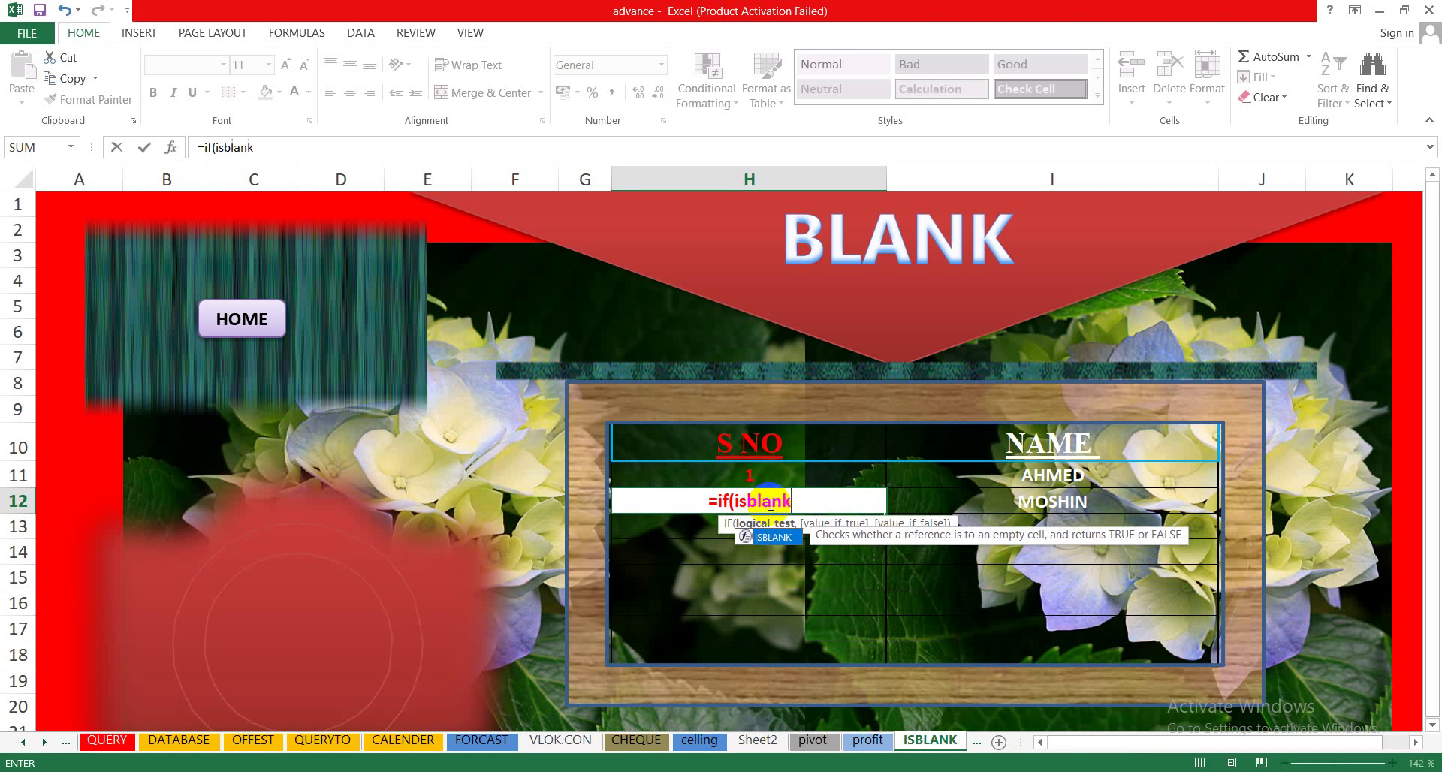
type("(")
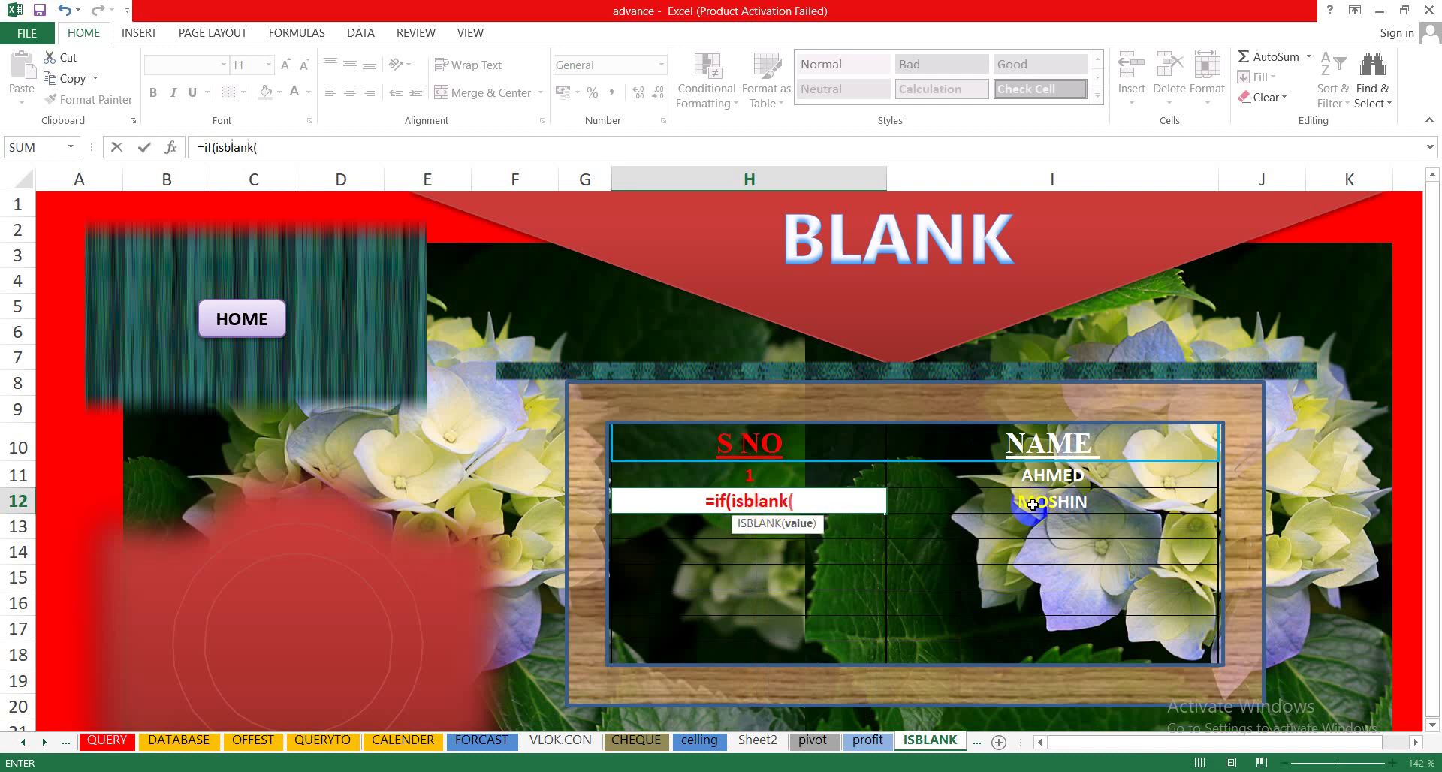
left_click(1033, 504)
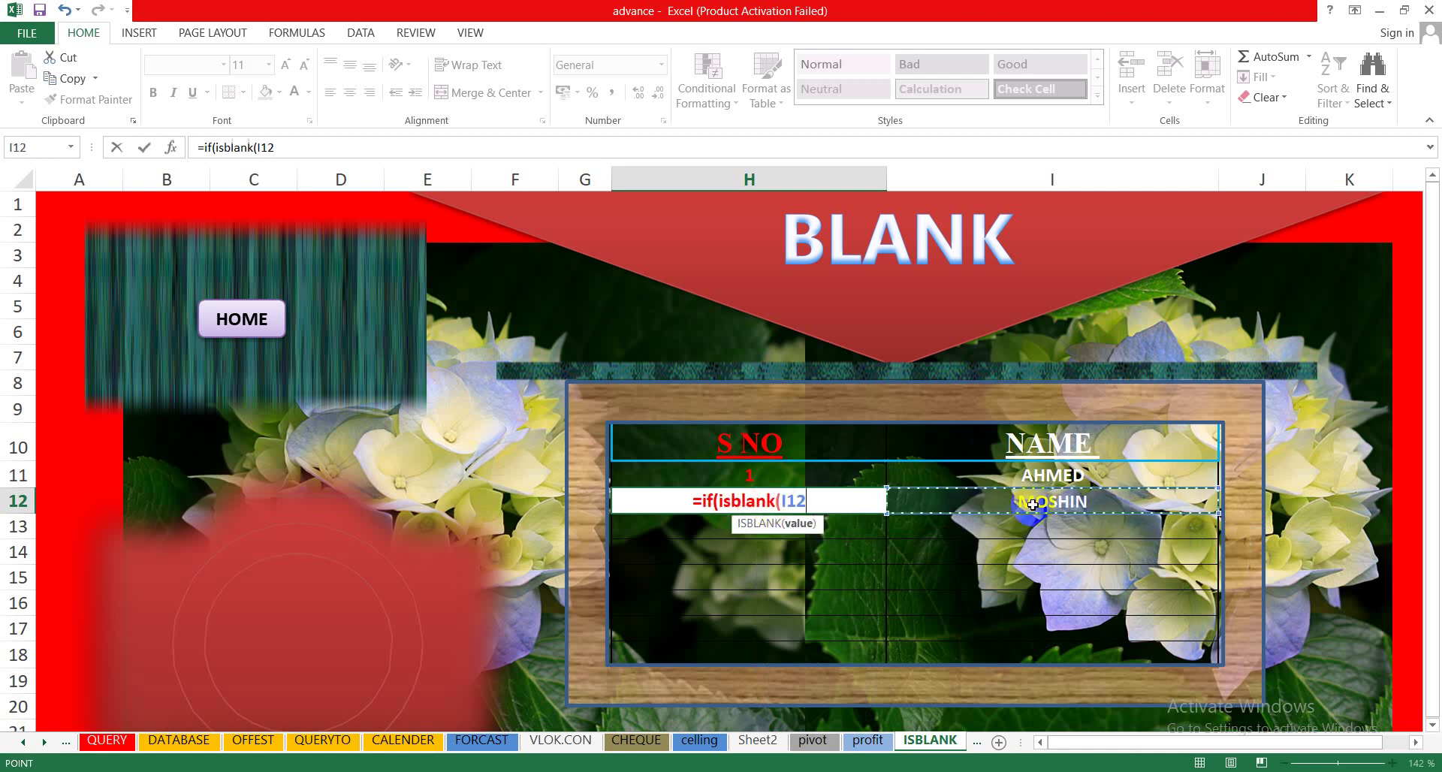
type(")")
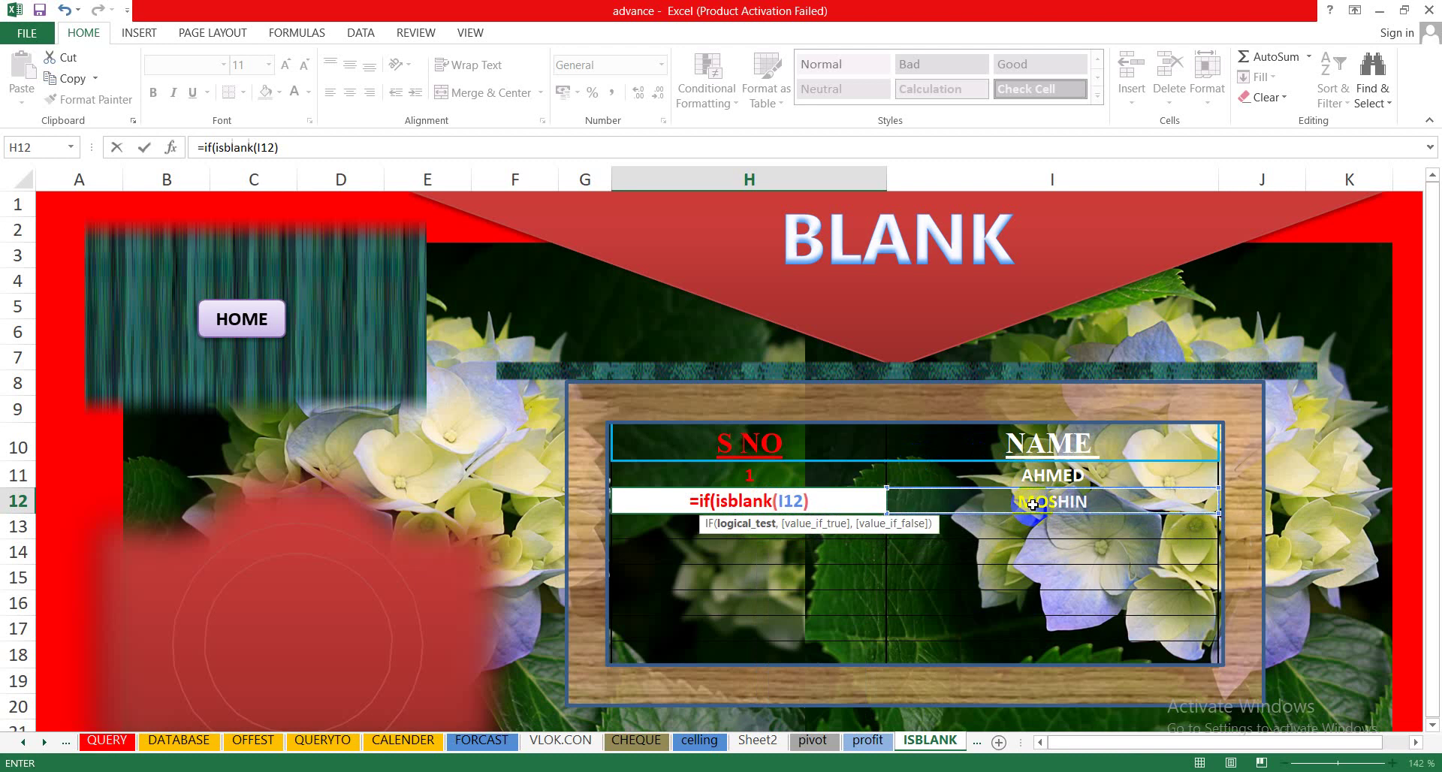
type(",")
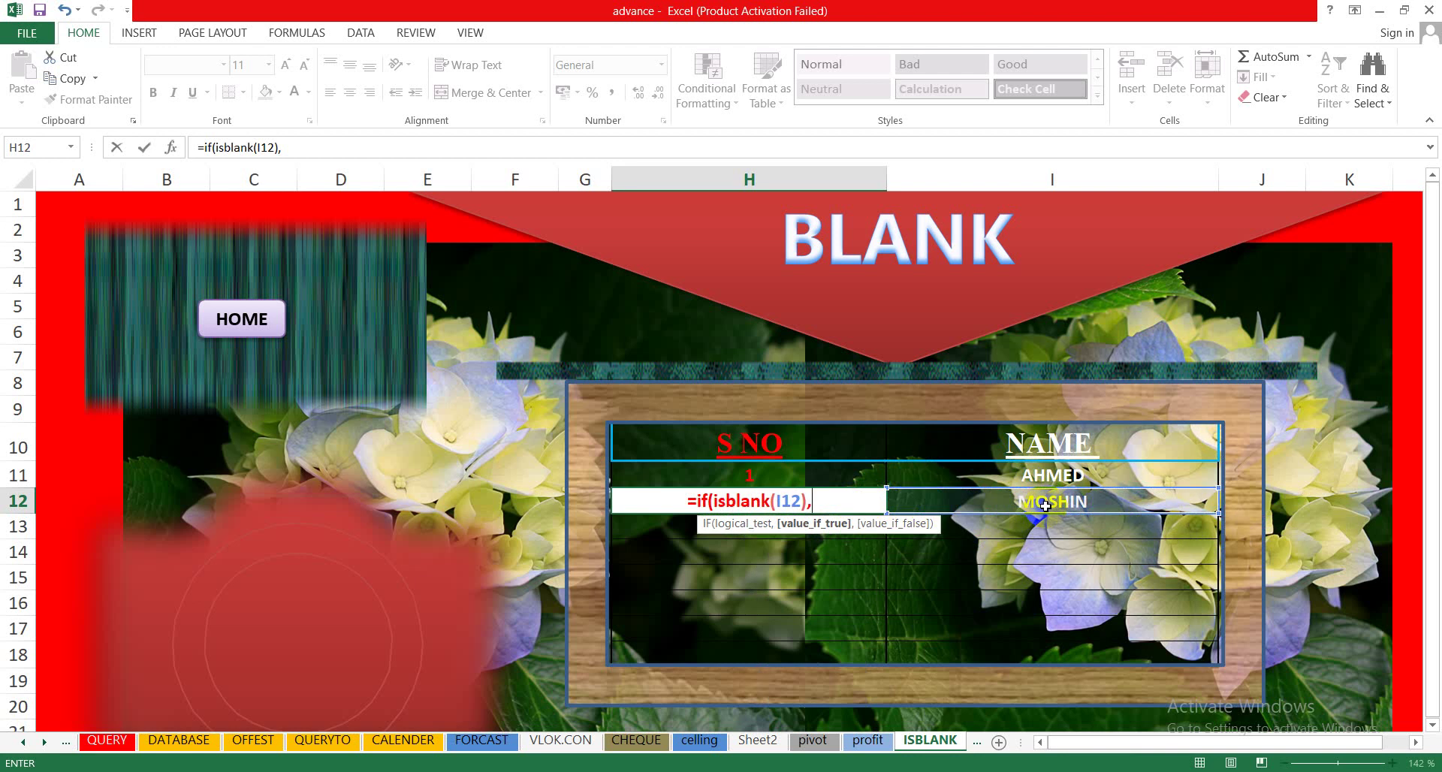
type("\"\"")
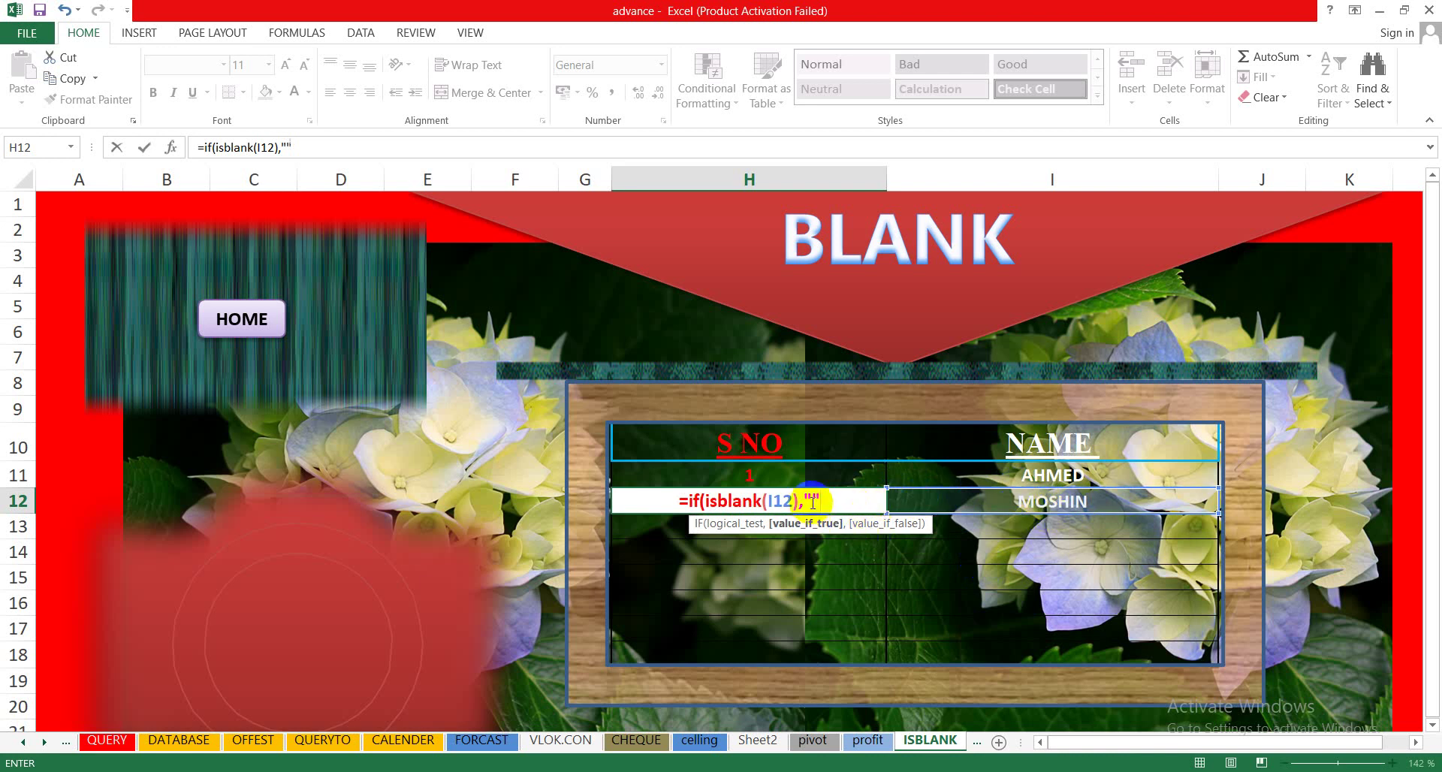
type(",")
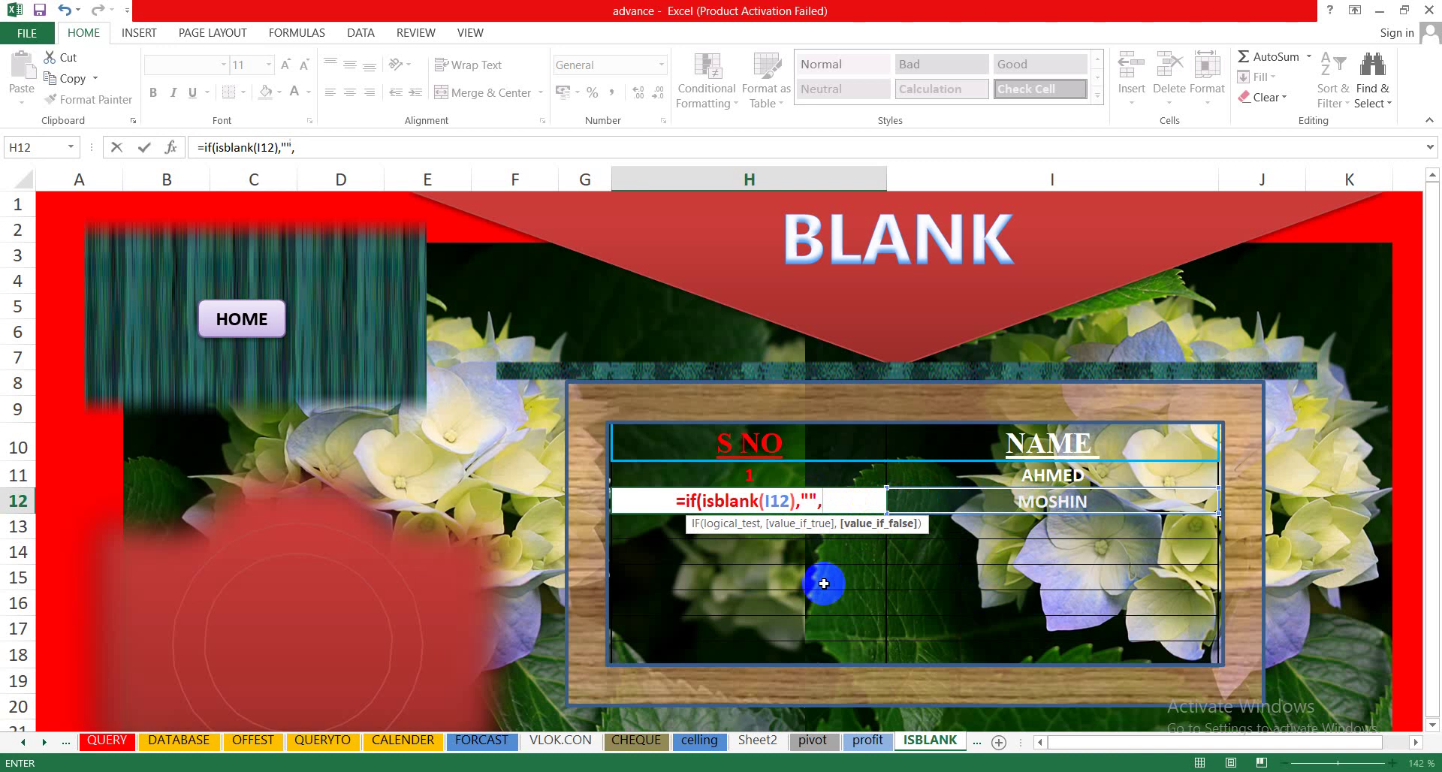
left_click(748, 475)
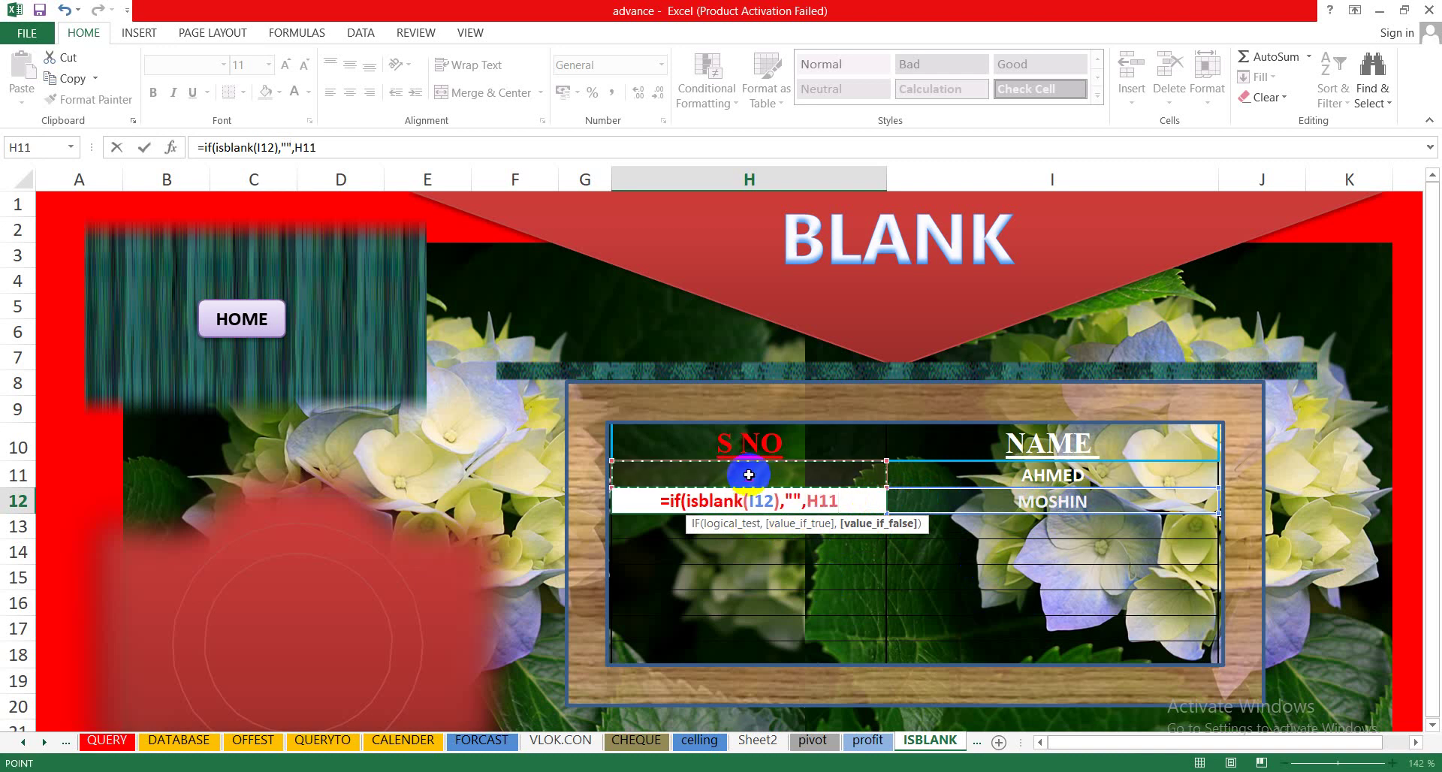
type("+")
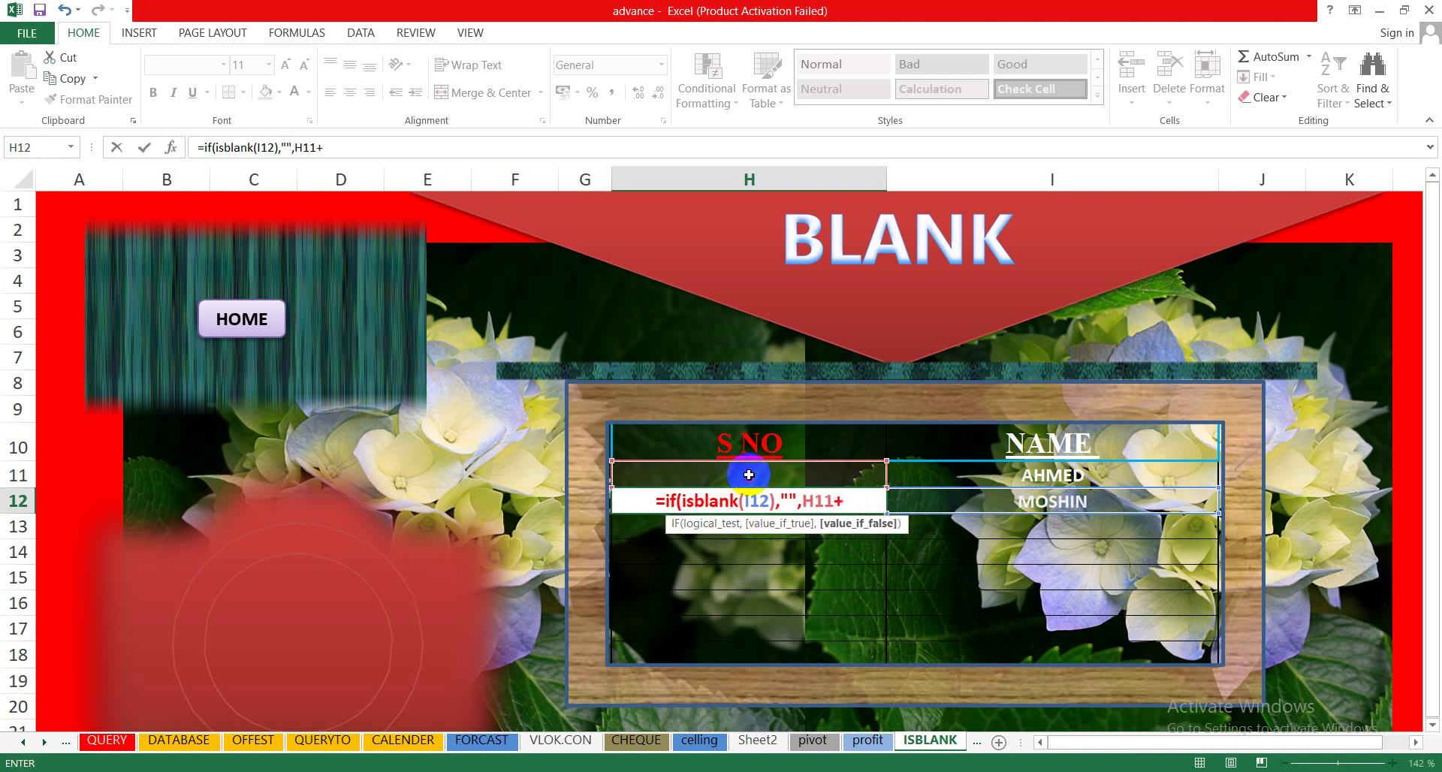
type("1")
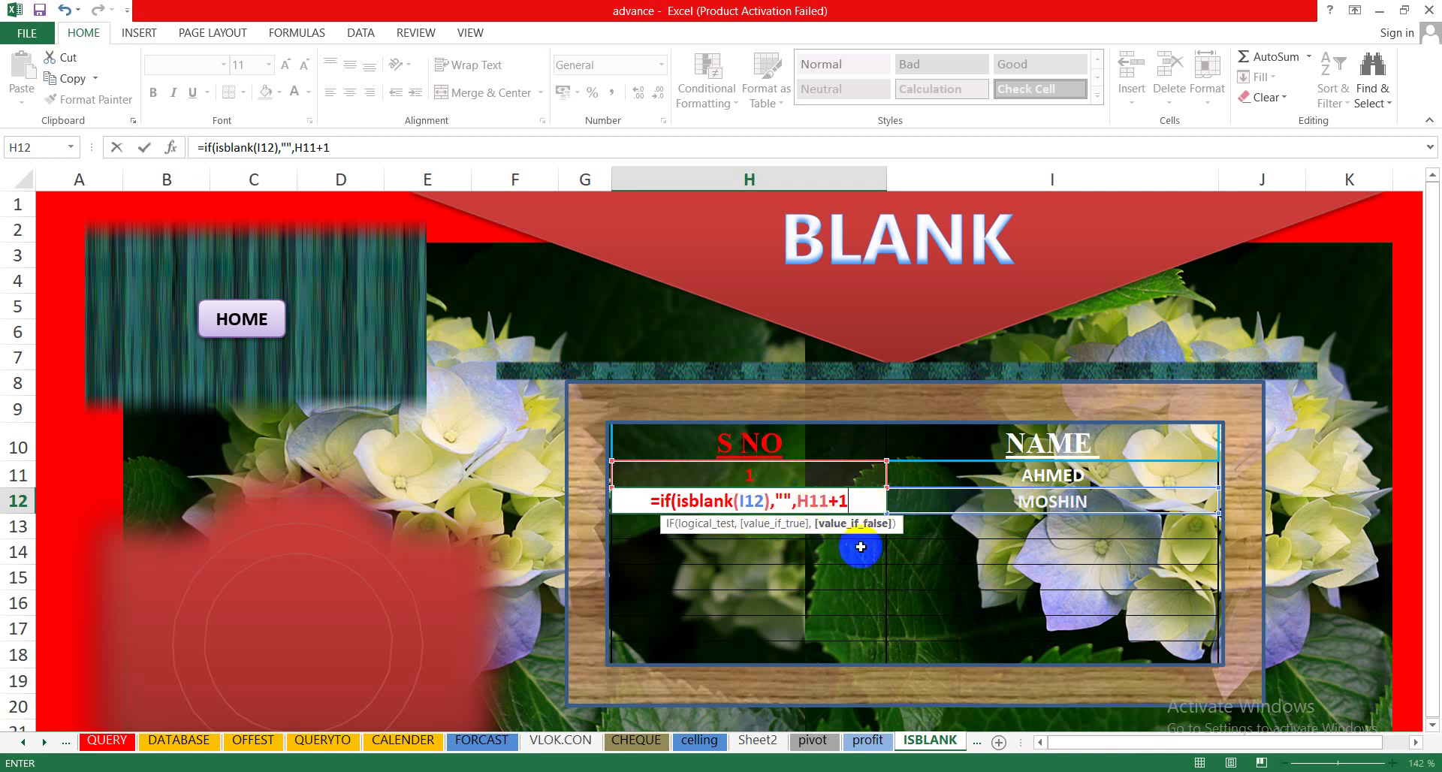
Commit the H12 formula, then enter two more names in I13 and I14.
type(")")
key("Return")
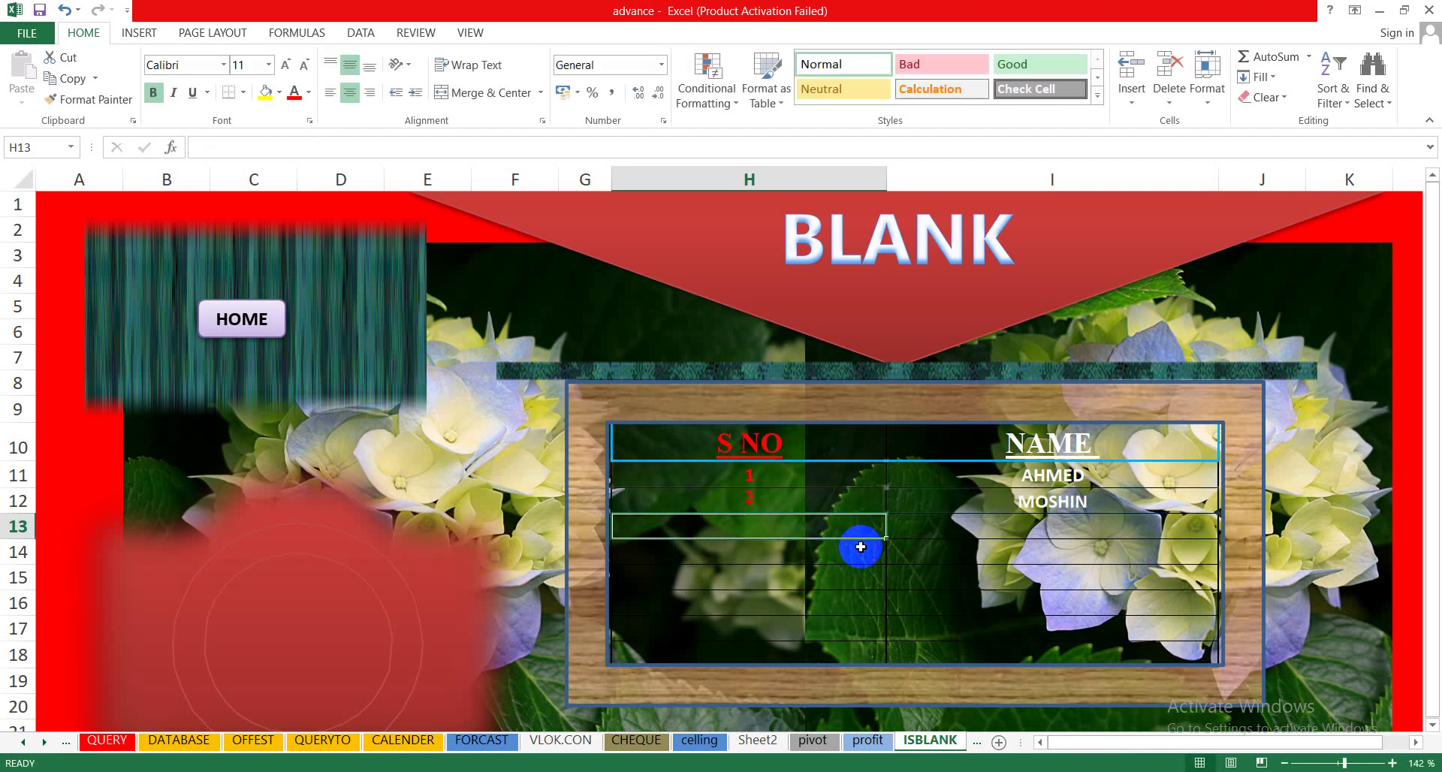
left_click(1010, 521)
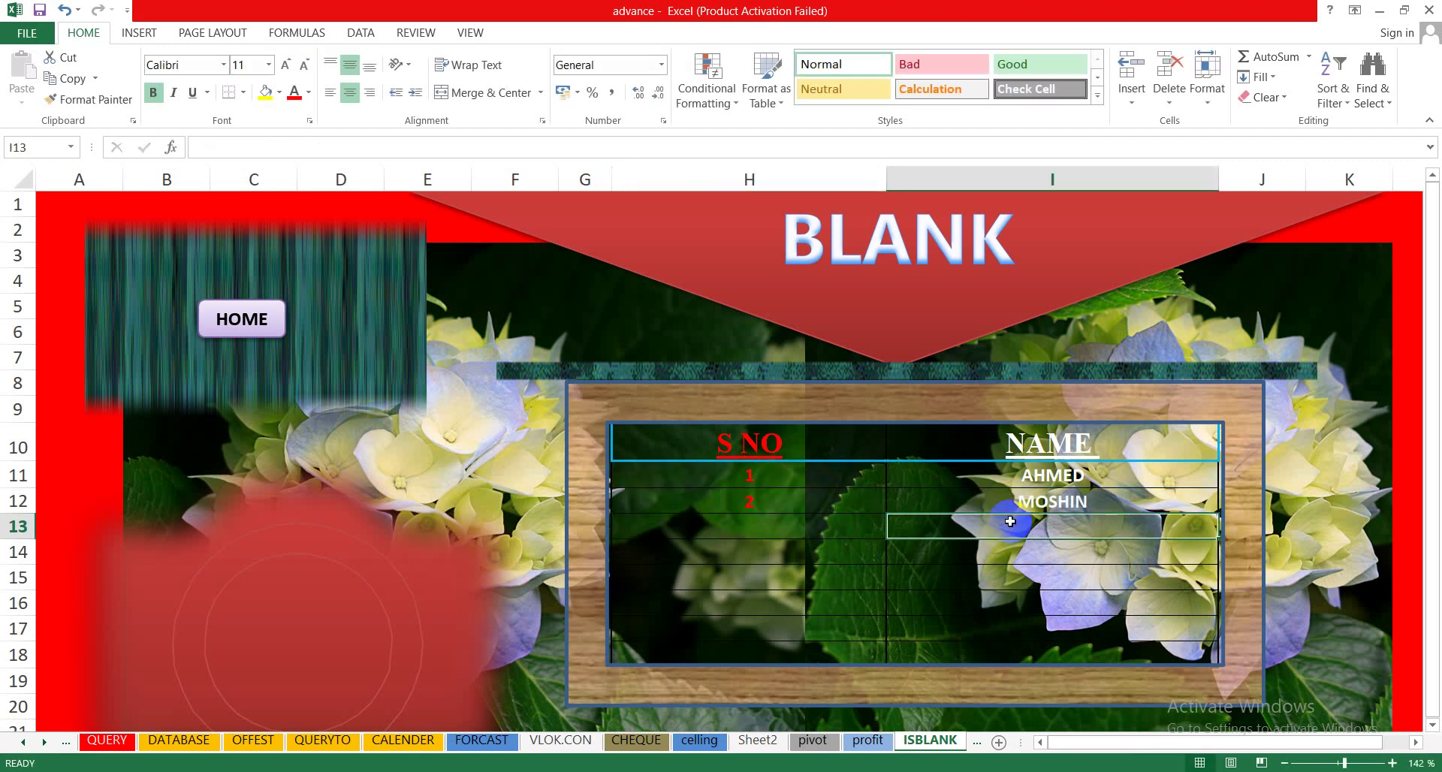
type("rehman")
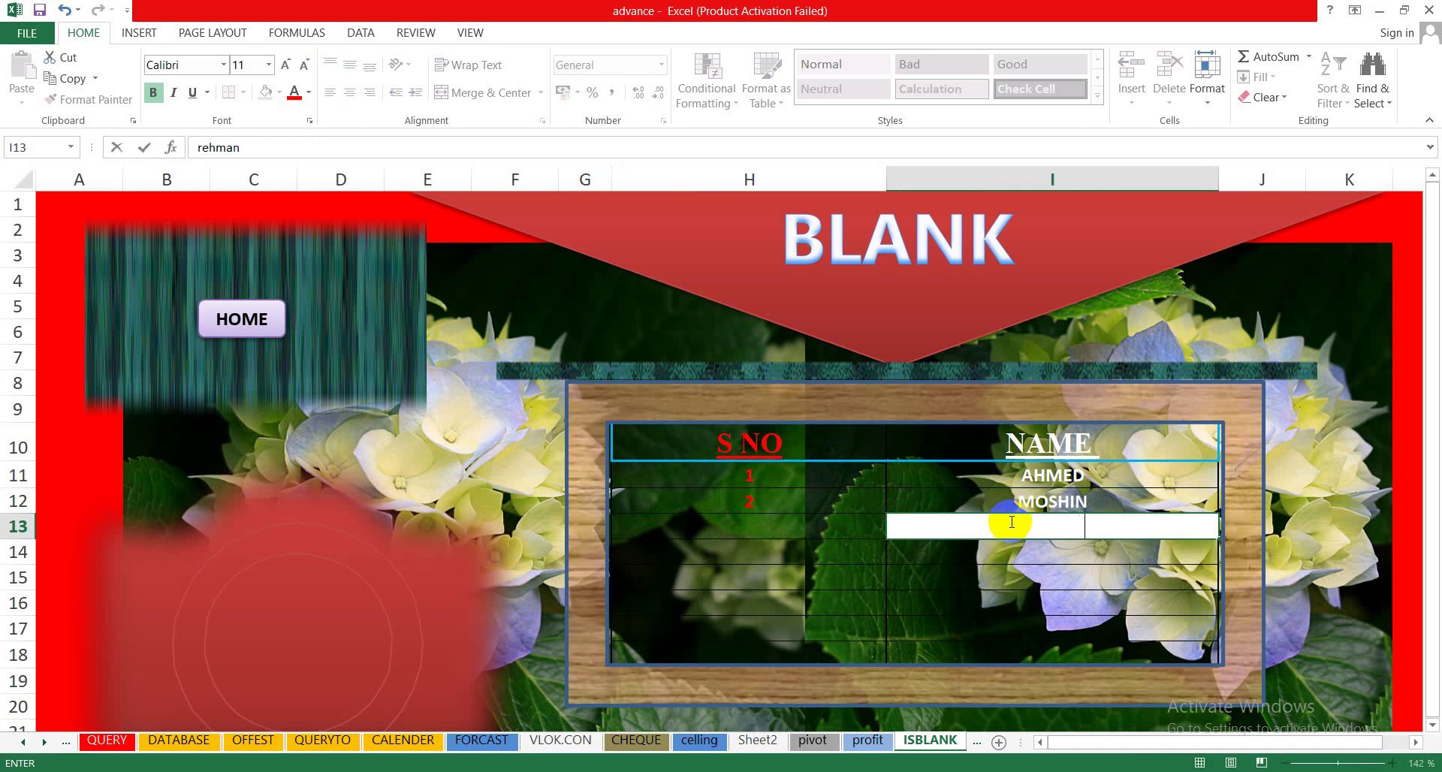
key("Return")
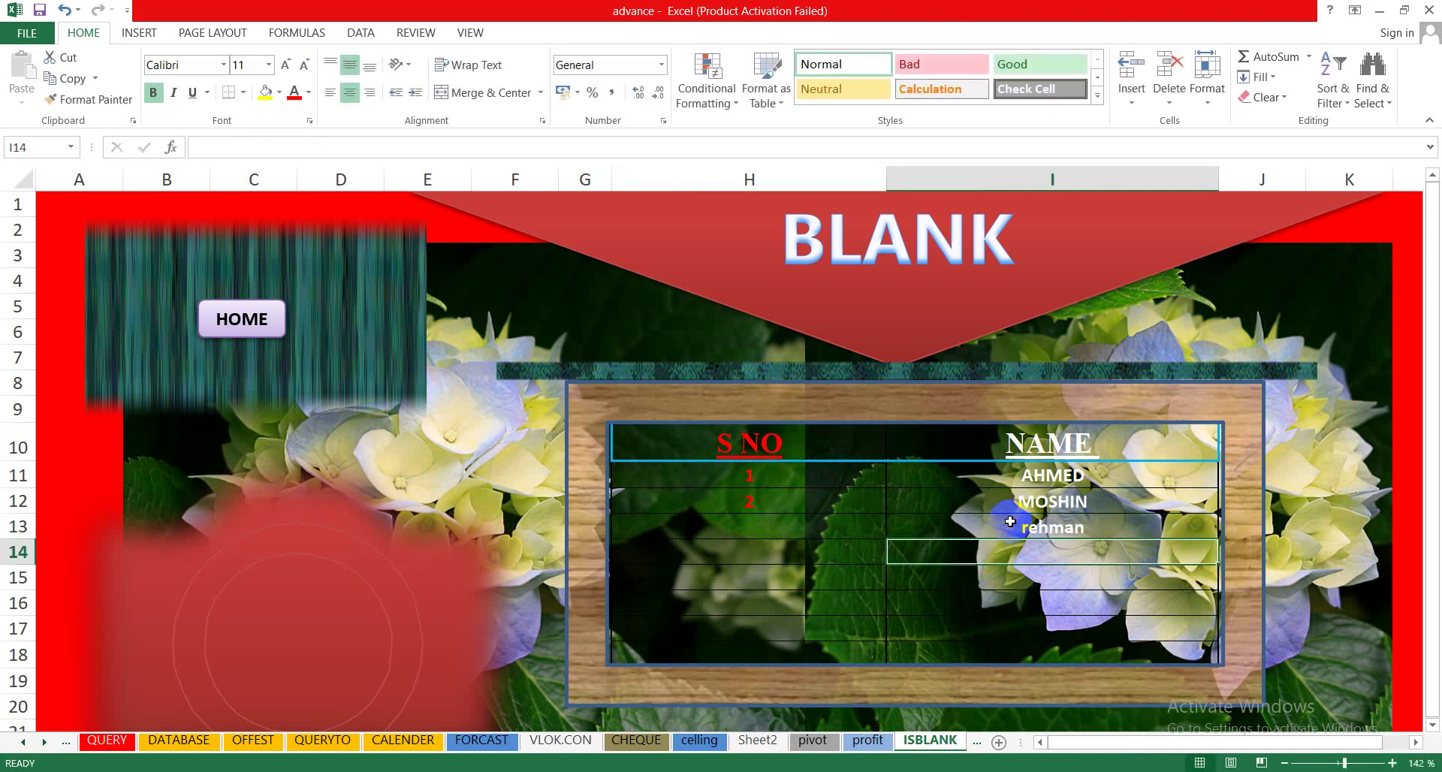
type("raheem")
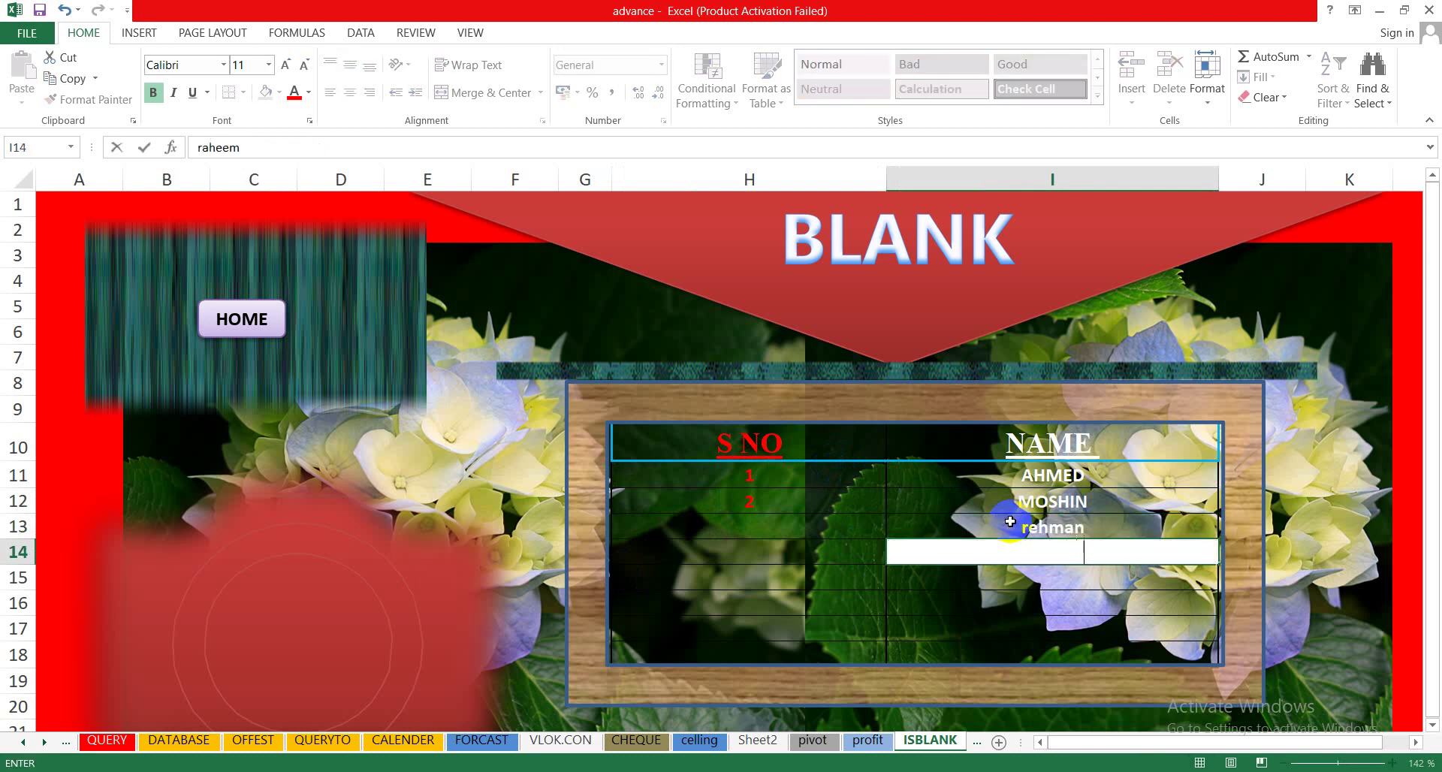
left_click(988, 601)
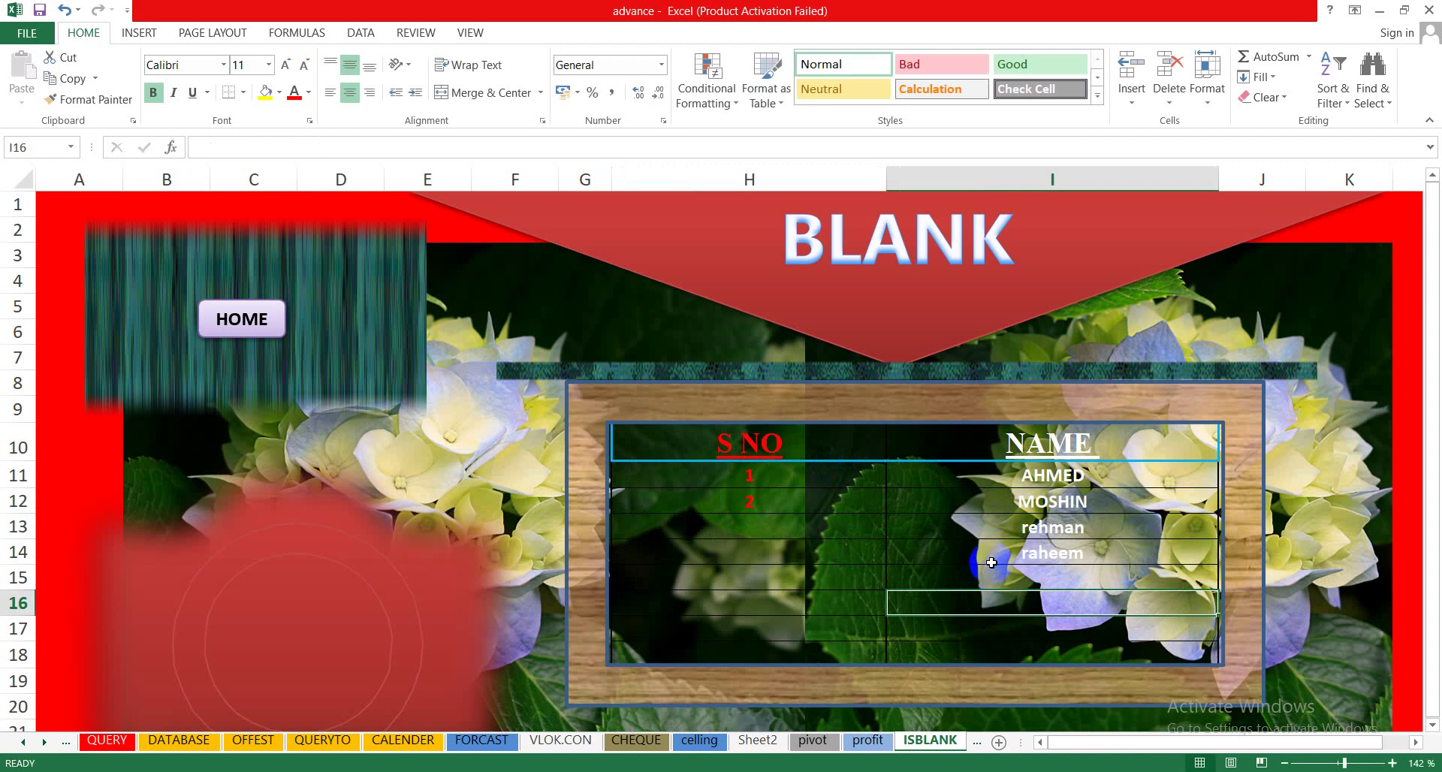
left_click(763, 497)
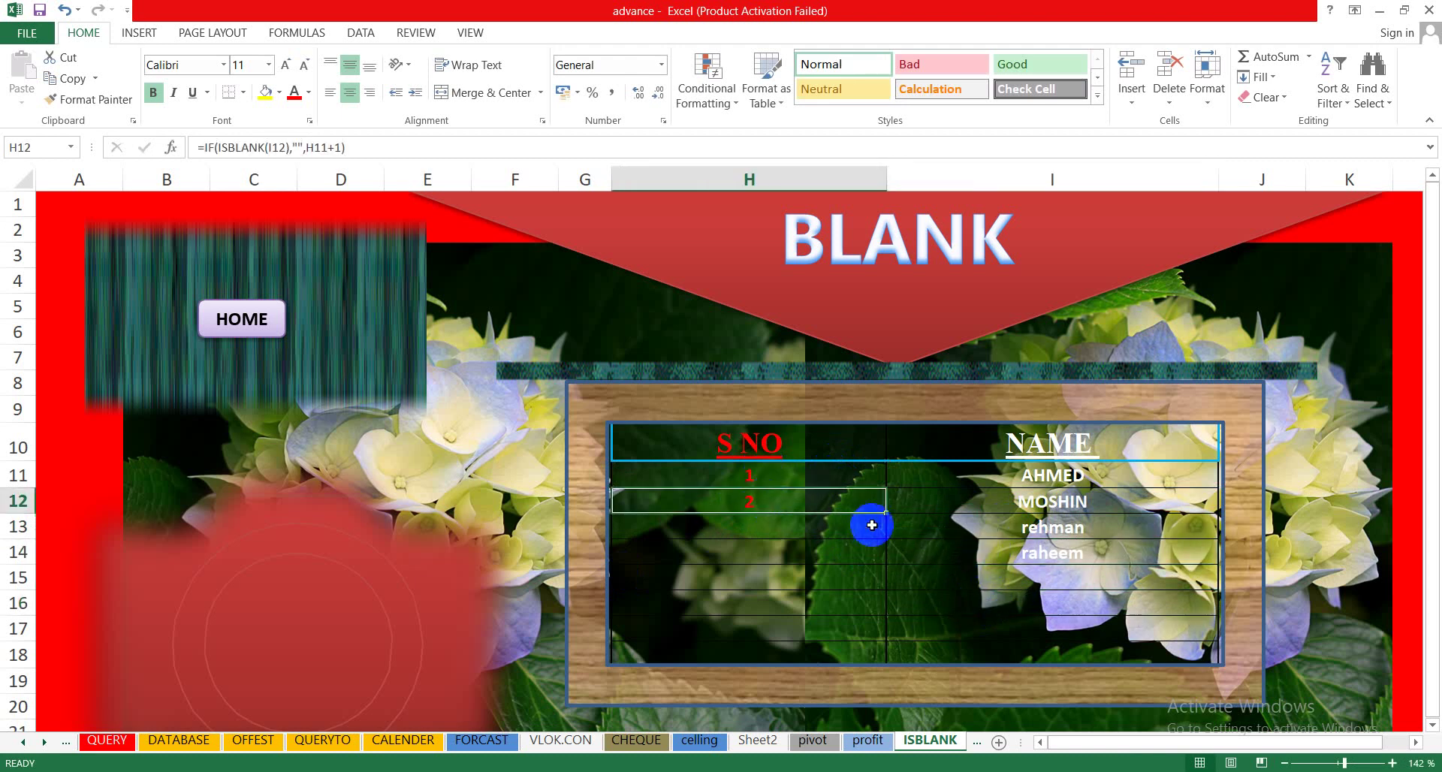
Fill H12's formula down to H16 and add a fifth name in I15, numbered 5.
left_click_drag(886, 512, 880, 618)
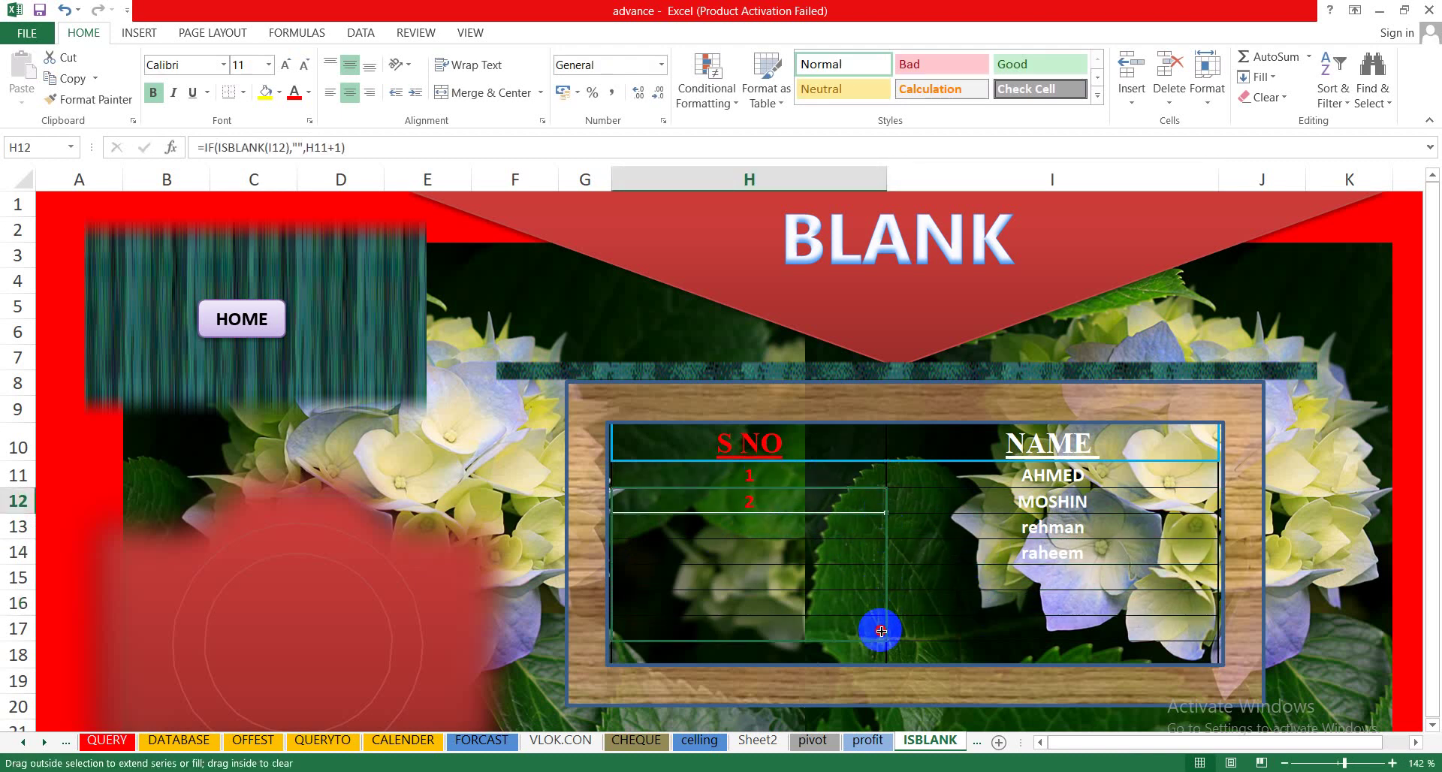
left_click(1019, 575)
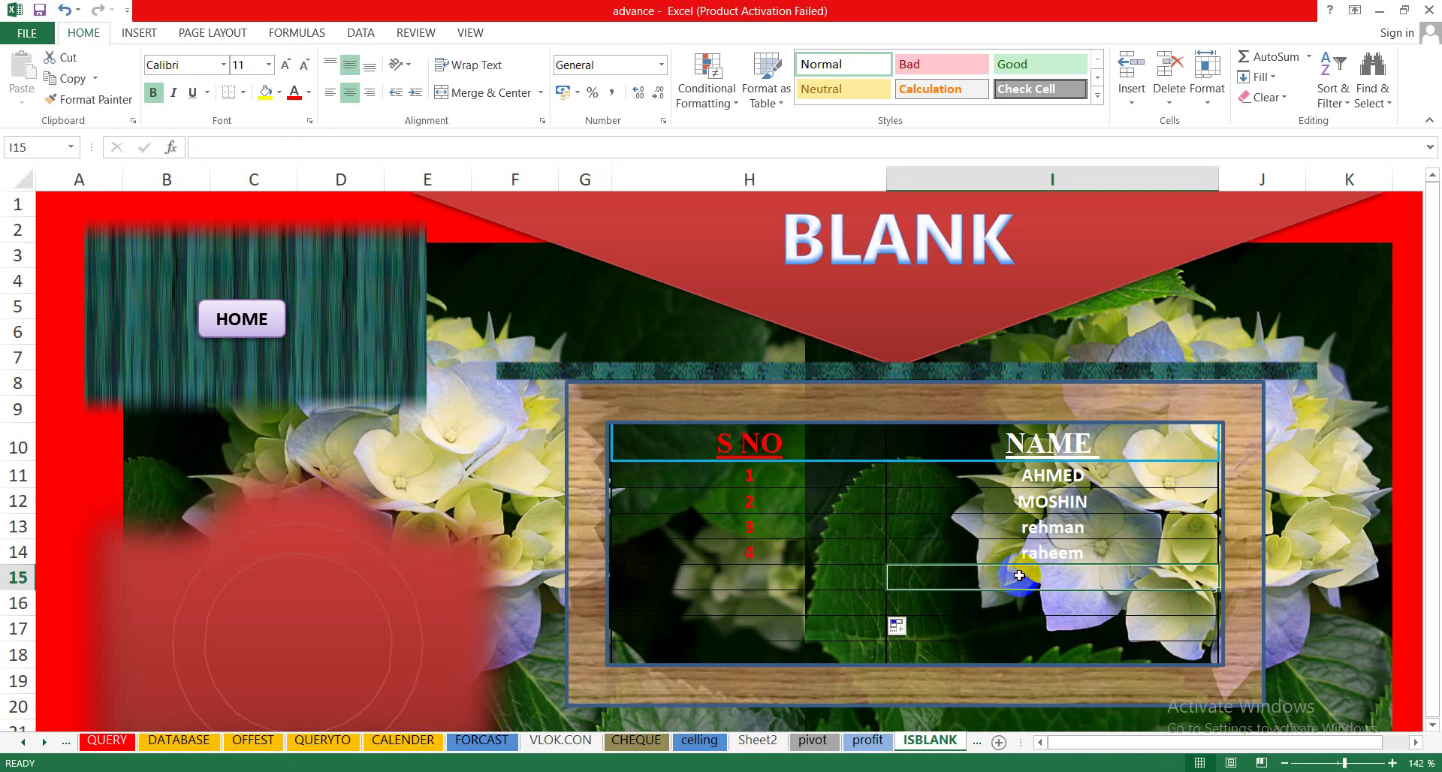
type("muhammad")
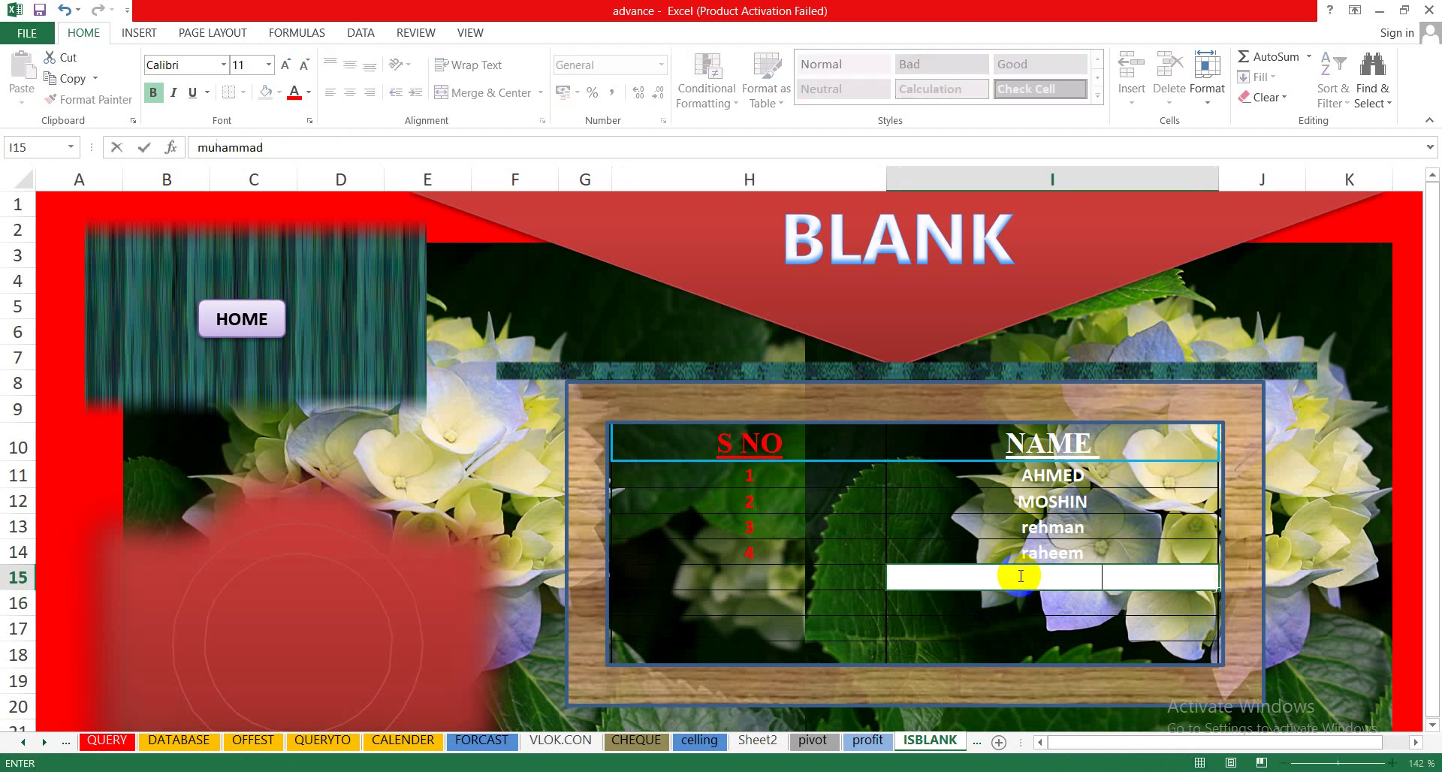
type(" ah")
type("med")
left_click(922, 642)
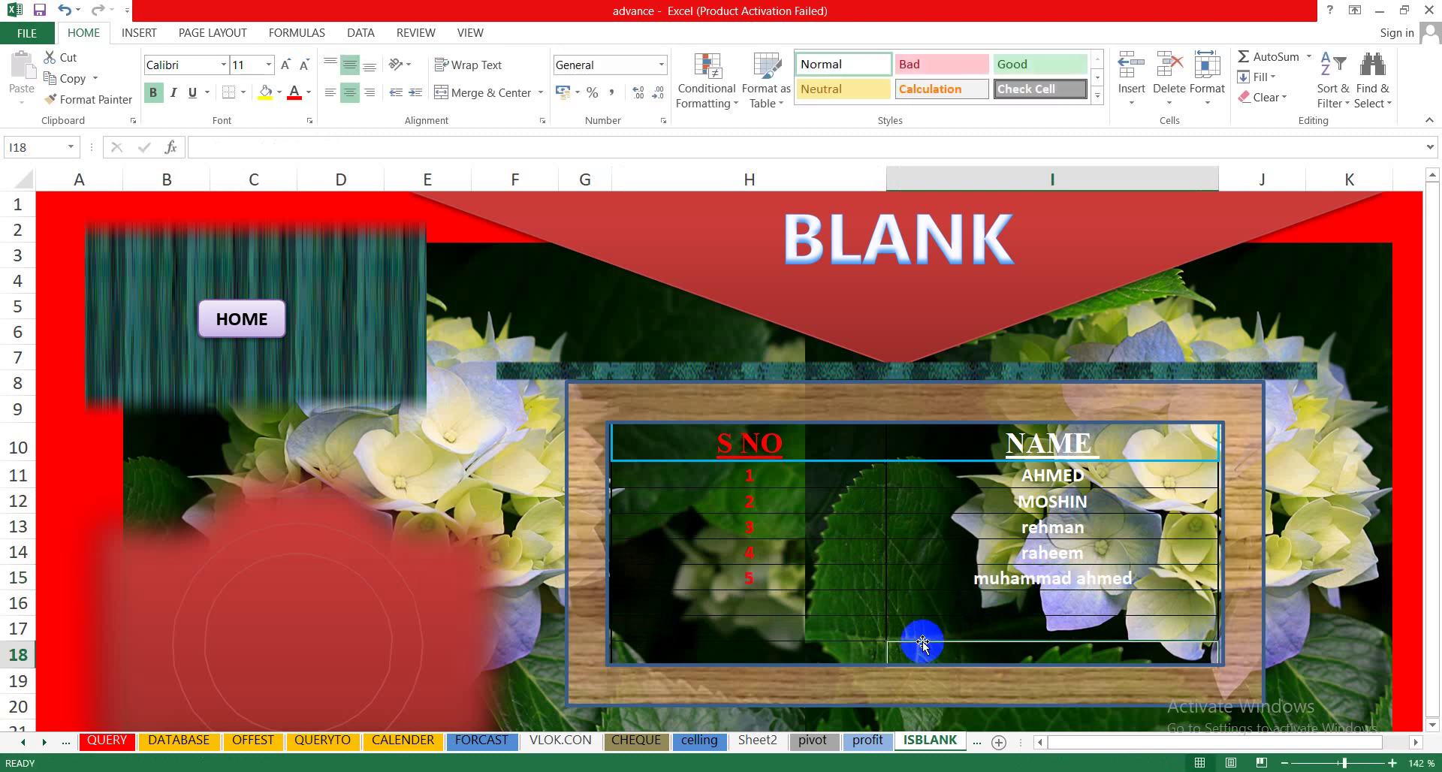